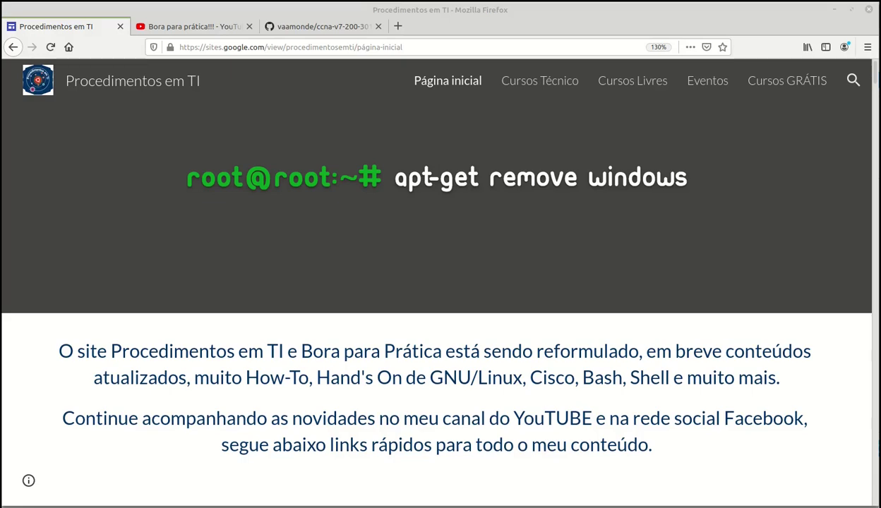
# Switch from the Procedimentos em TI tab to the Bora para prática!!! YouTube channel tab
pyautogui.hotkey('ctrl', 'Tab')
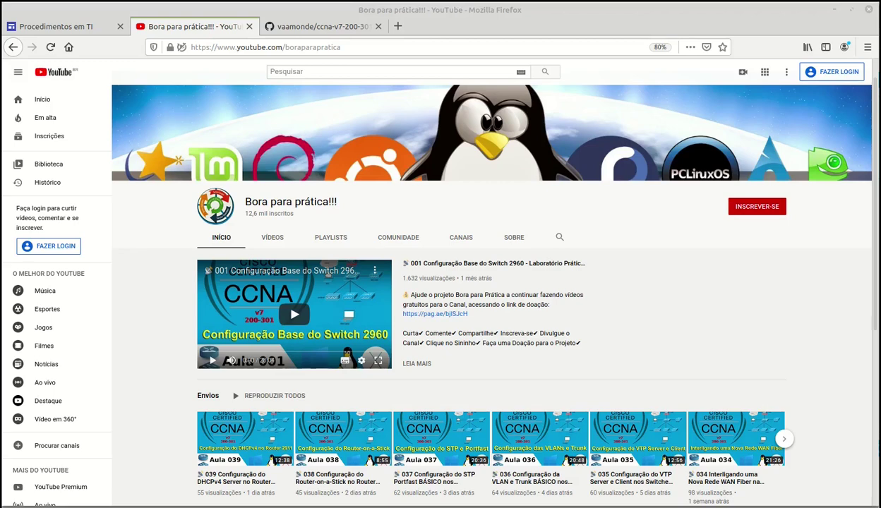
# Switch to the ccna-v7-200-301 GitHub repository tab
pyautogui.hotkey('ctrl', 'Tab')
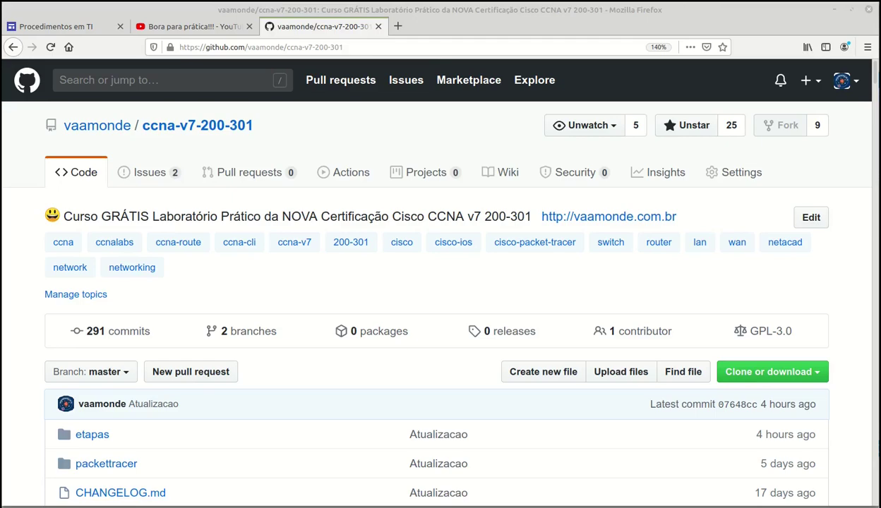
# Bring up the Cisco Packet Tracer window with etapa-042.pkt loaded
pyautogui.hotkey('alt', 'Tab')
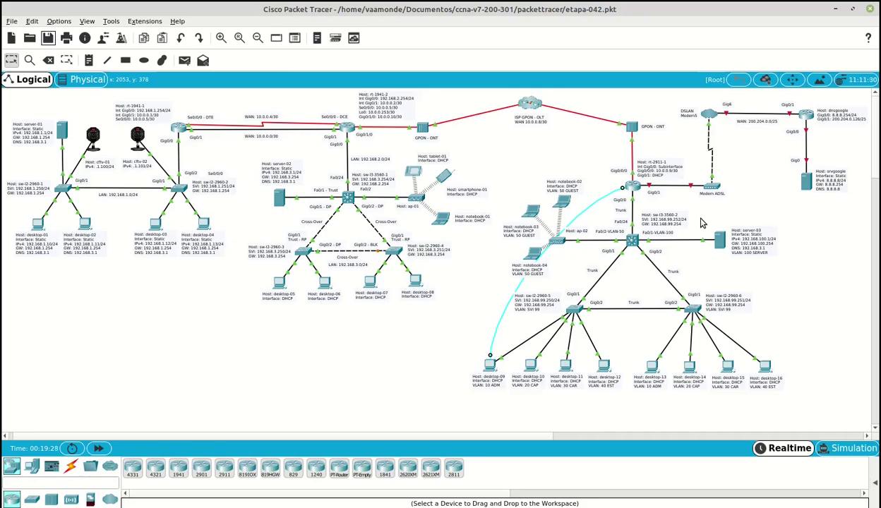
# Open Etapa-042-ConfiguracaoDoIP_DHCP_Helper.txt from the etapas folder in Notepadqq
pyautogui.hotkey('alt', 'Tab')
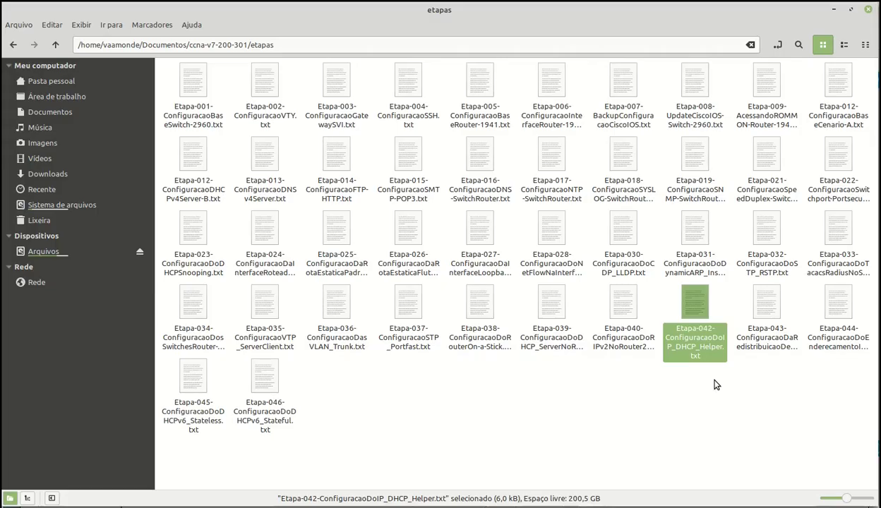
pyautogui.press('Return')
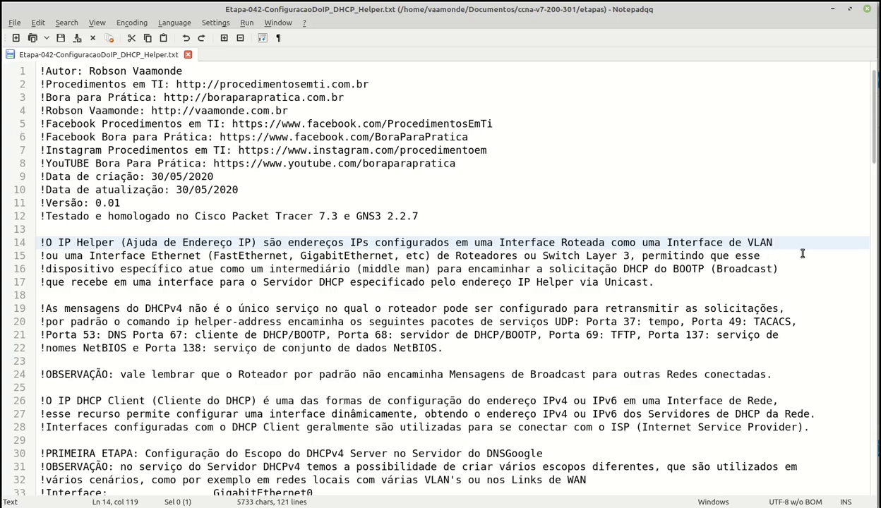
pyautogui.press('Down')
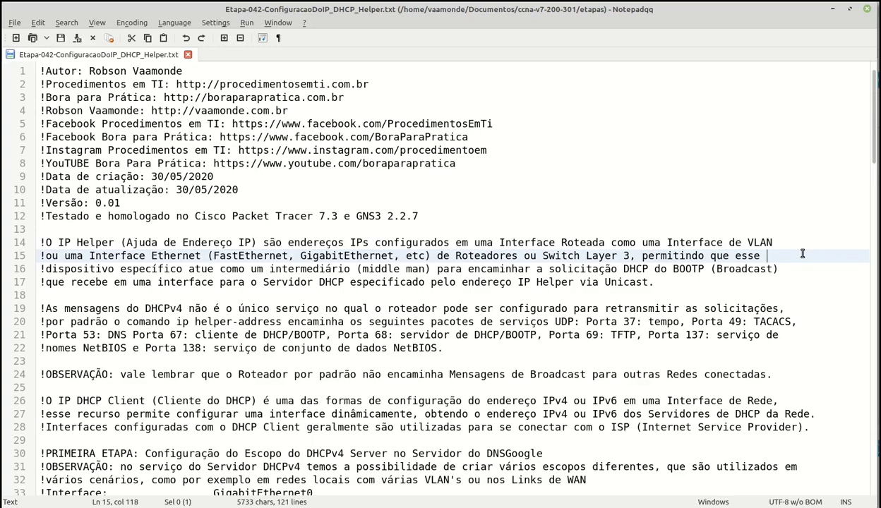
pyautogui.press('Down')
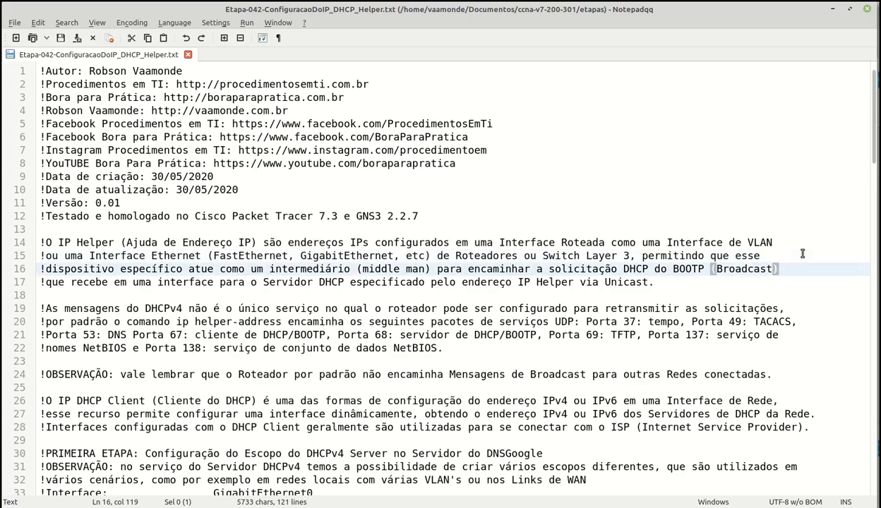
pyautogui.press('Down')
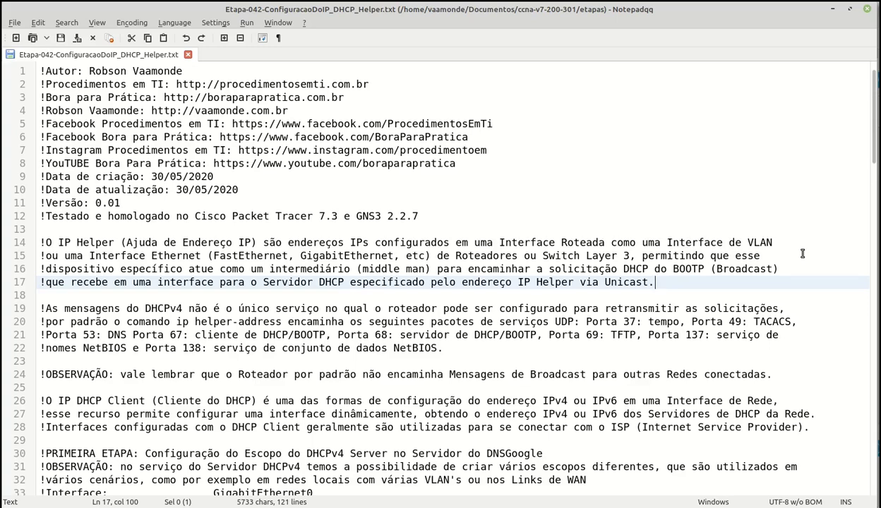
pyautogui.click(805, 308)
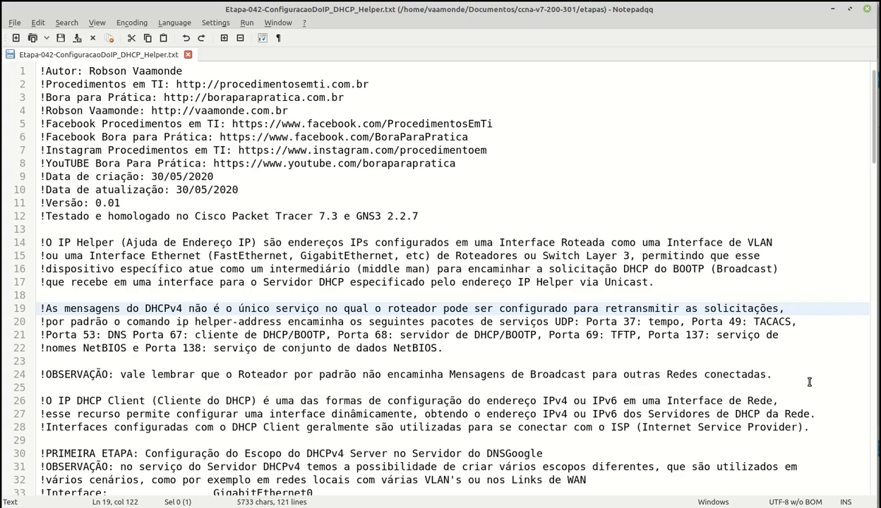
pyautogui.press('Down')
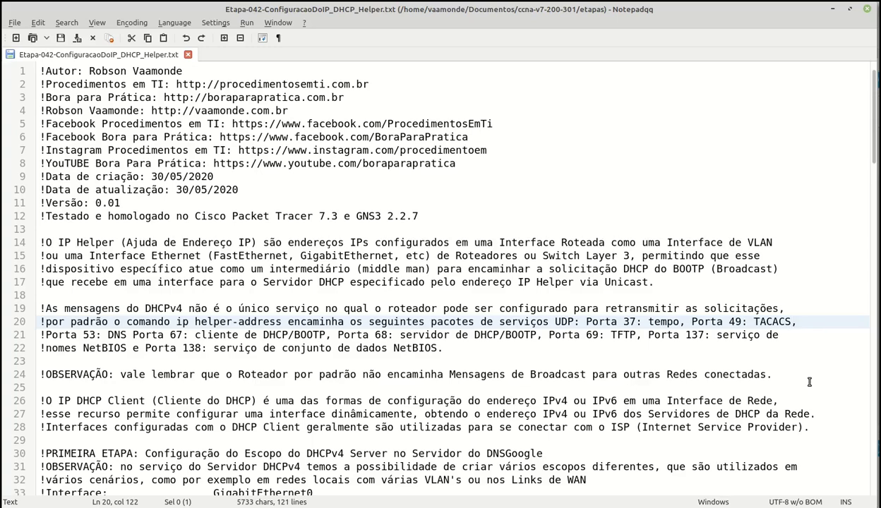
pyautogui.press('Down')
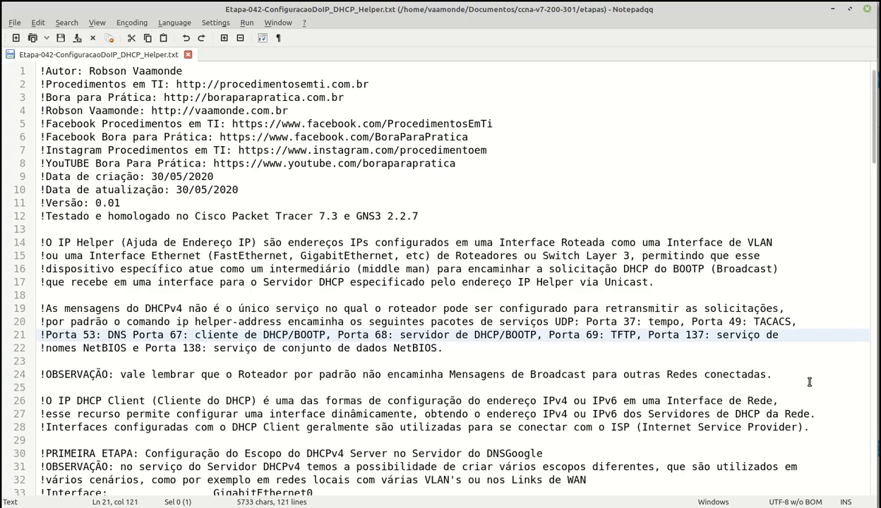
pyautogui.click(806, 374)
pyautogui.scroll(-3, 805, 369)
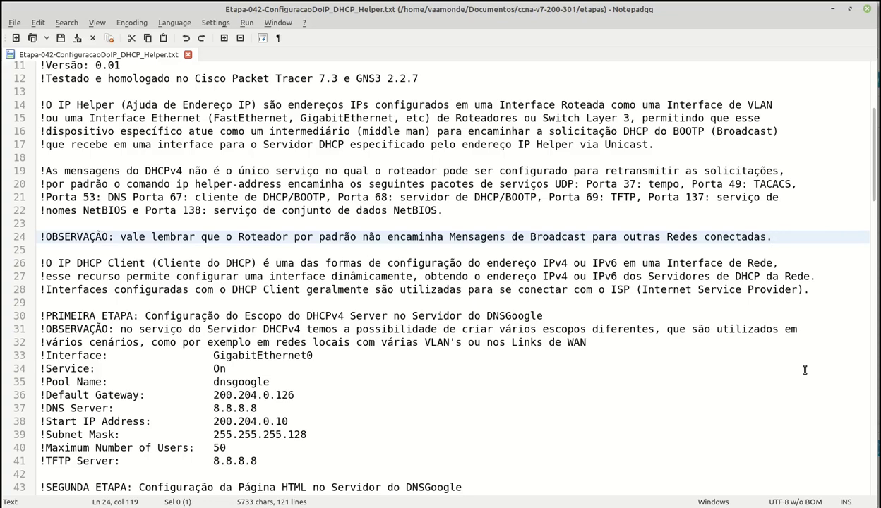
pyautogui.press('Down')
pyautogui.press('Down')
pyautogui.press('End')
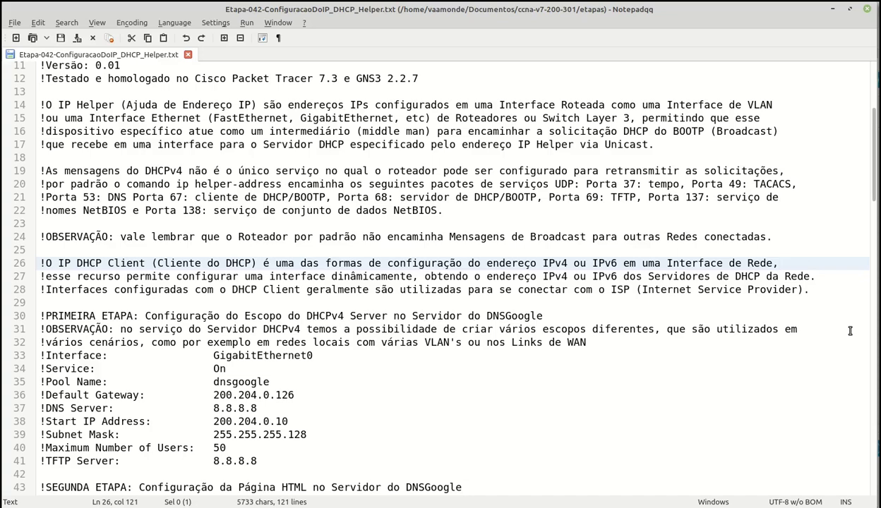
pyautogui.press('Down')
pyautogui.press('End')
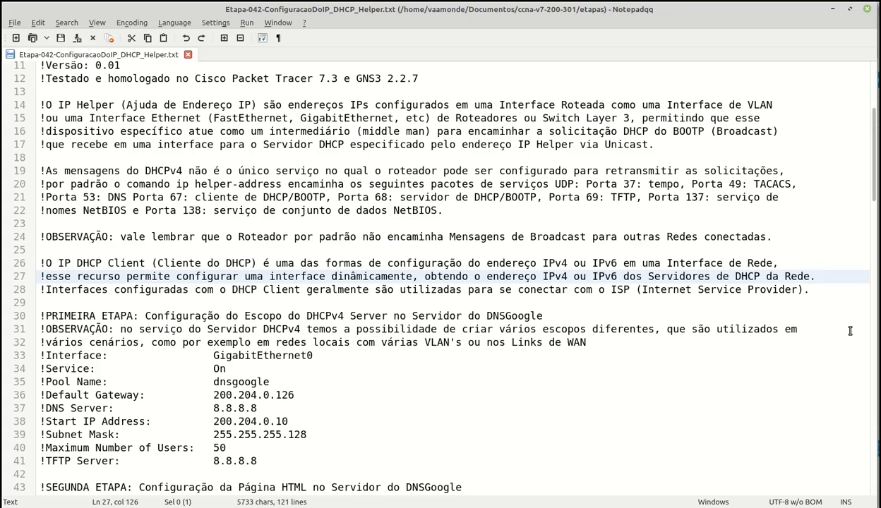
pyautogui.press('Down')
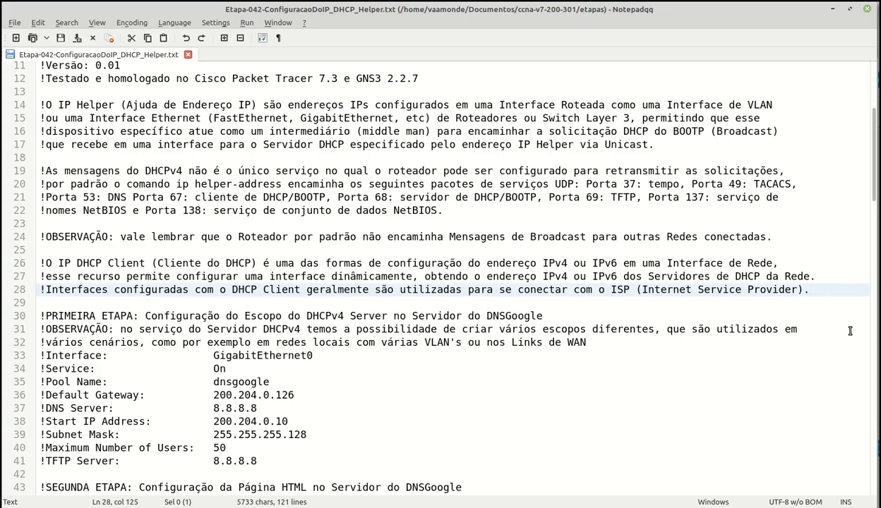
pyautogui.scroll(-1, 850, 330)
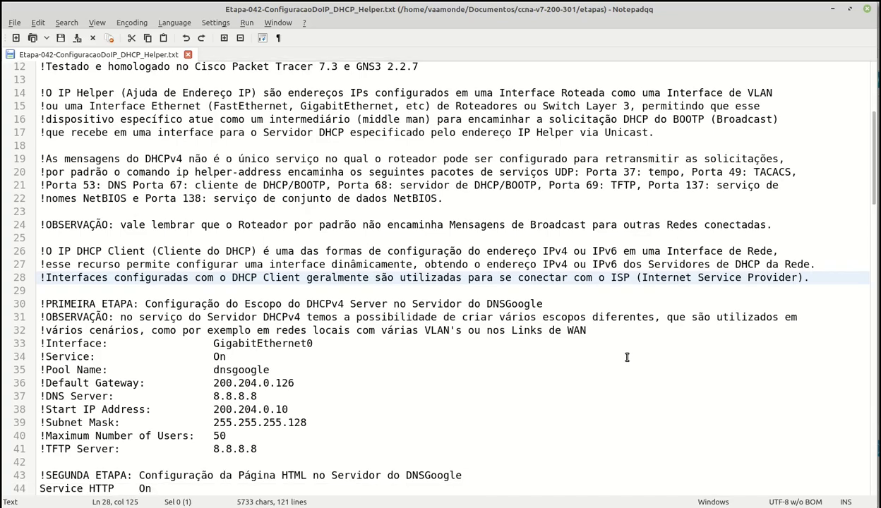
pyautogui.scroll(-3, 628, 353)
pyautogui.press('Down')
pyautogui.press('Down')
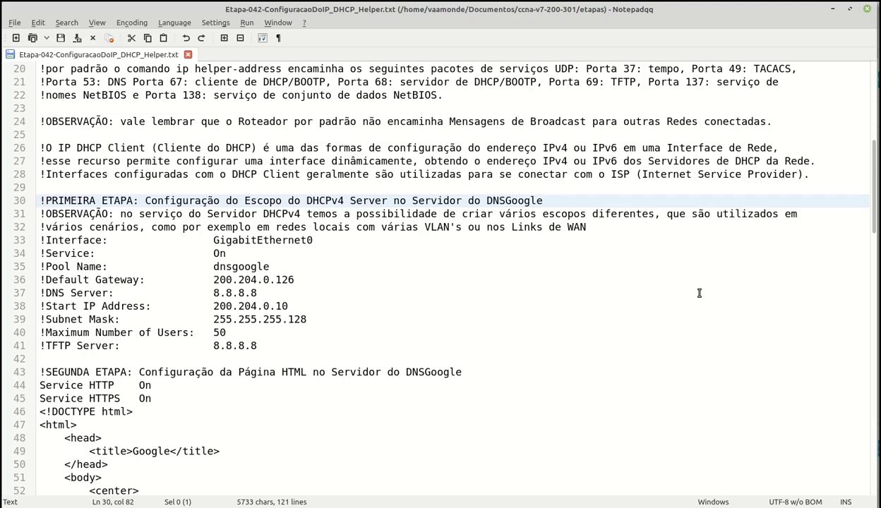
# Read the notes down to line 32 on DHCPv4 scopes, then return to Packet Tracer
pyautogui.press('Down')
pyautogui.press('Down')
pyautogui.press('End')
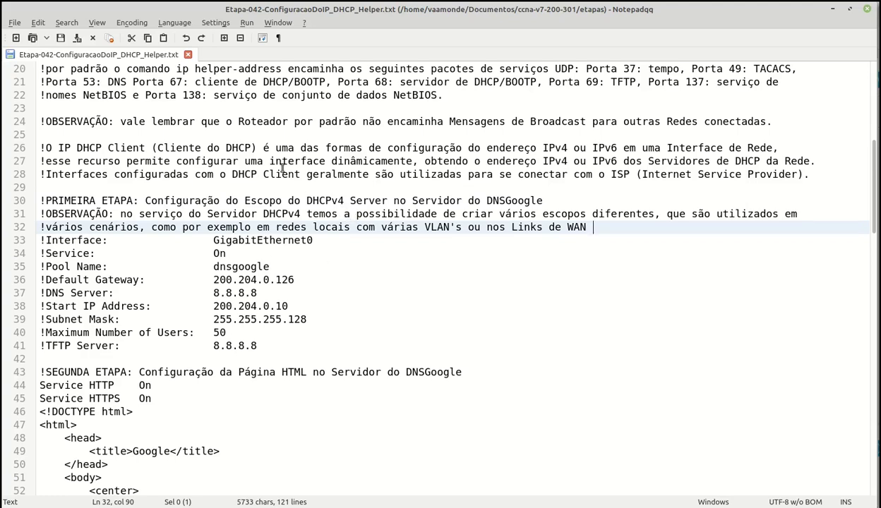
pyautogui.hotkey('alt', 'Tab')
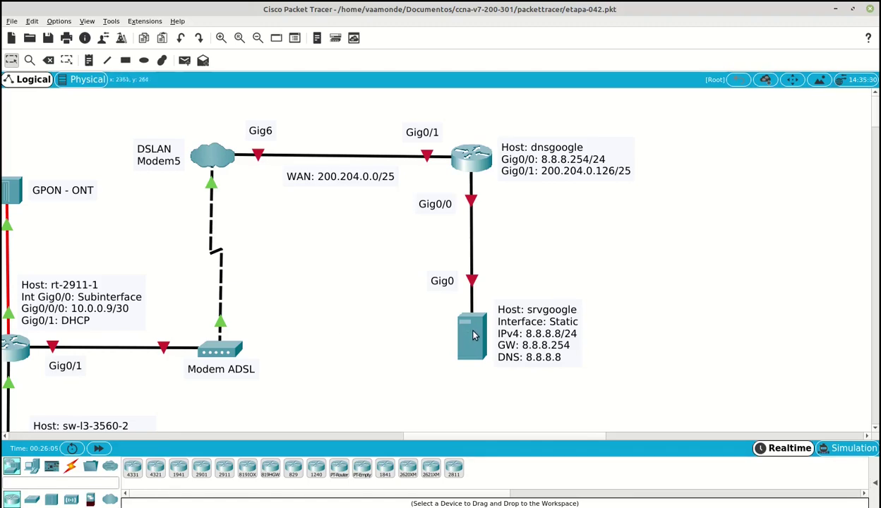
# Check srvgoogle's static IP 8.8.8.8 and gateway 8.8.8.254 in its Desktop IP Configuration
pyautogui.click(473, 335)
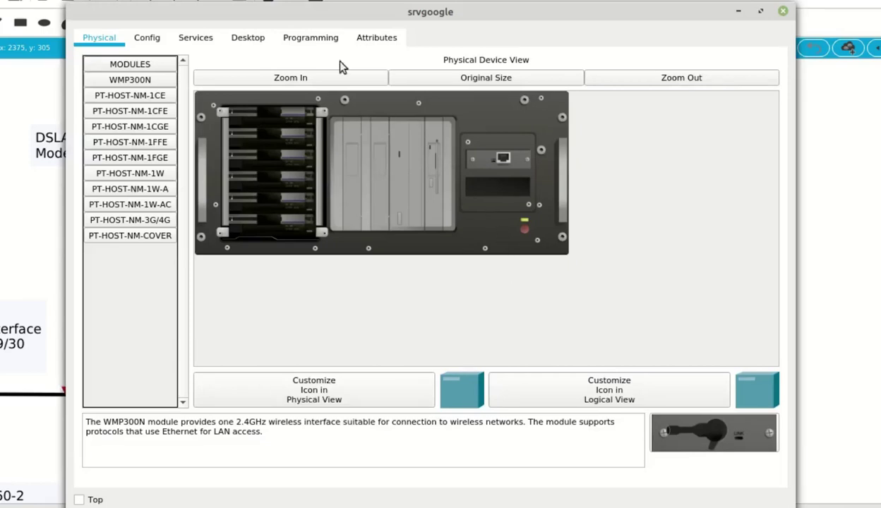
pyautogui.click(250, 39)
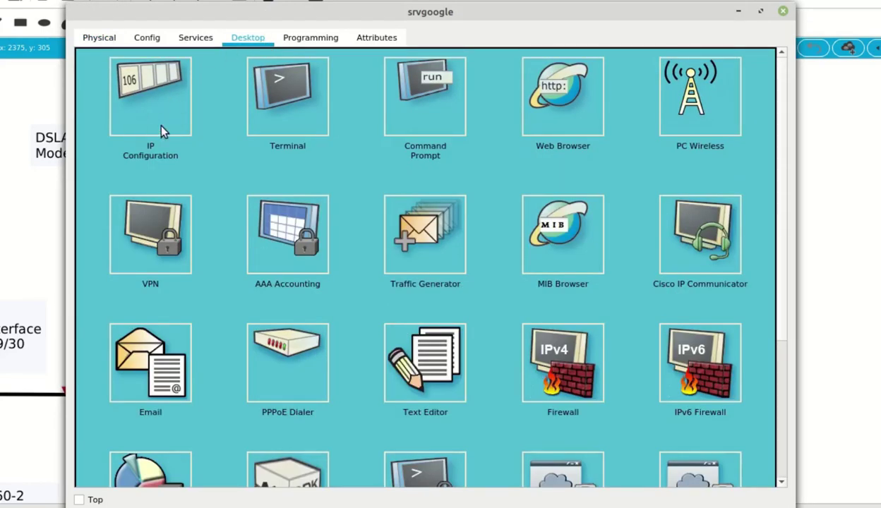
pyautogui.click(161, 131)
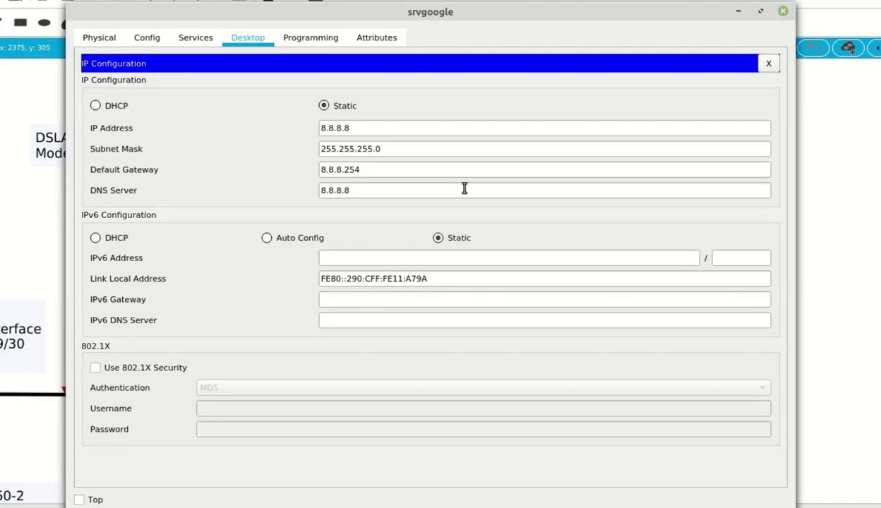
pyautogui.click(768, 65)
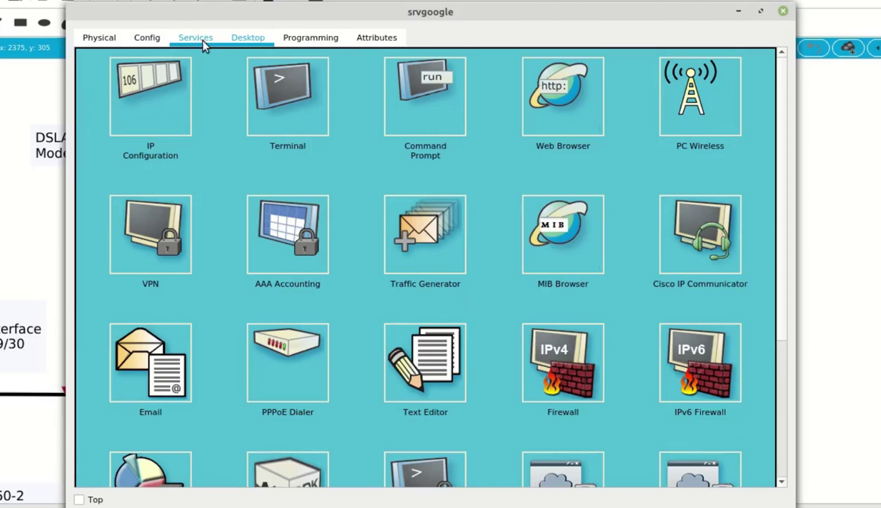
# Turn on srvgoogle's DHCP service with pool dnsgoogle, gateway 200.204.0.126 and DNS 8.8.8.8
pyautogui.click(202, 41)
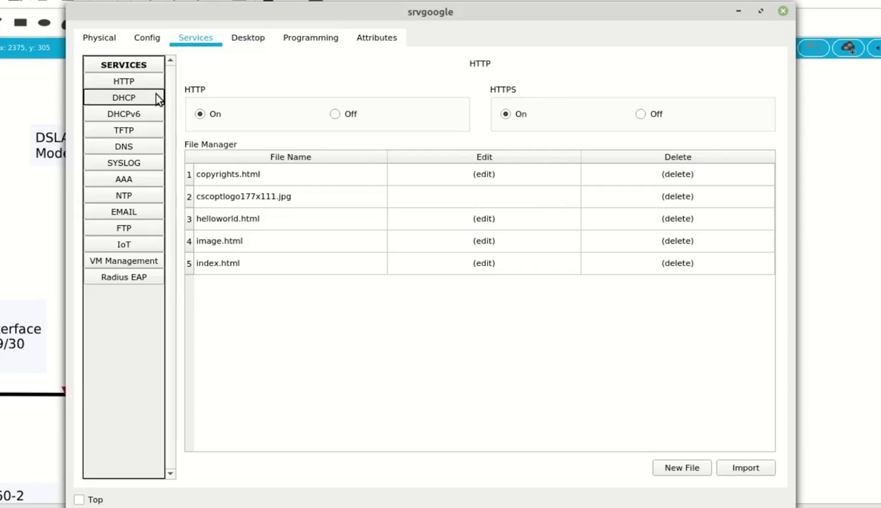
pyautogui.click(158, 99)
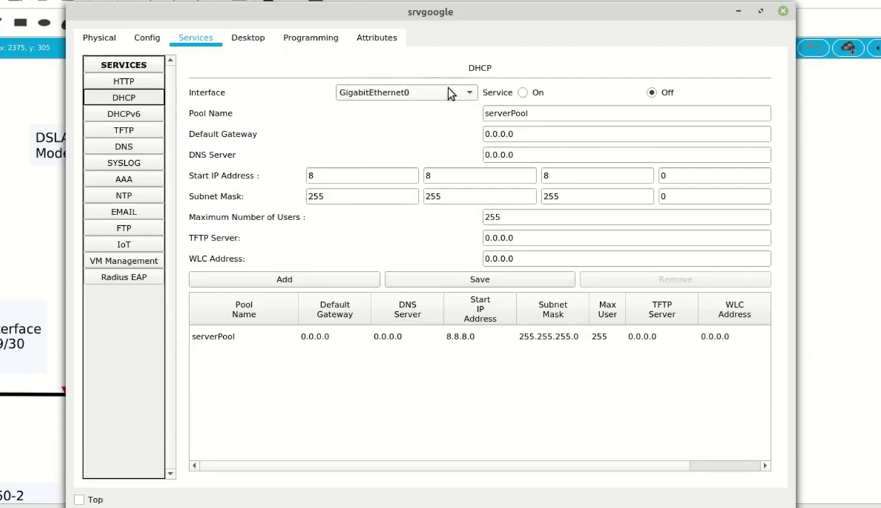
pyautogui.click(532, 98)
pyautogui.moveTo(574, 117); pyautogui.dragTo(410, 111)
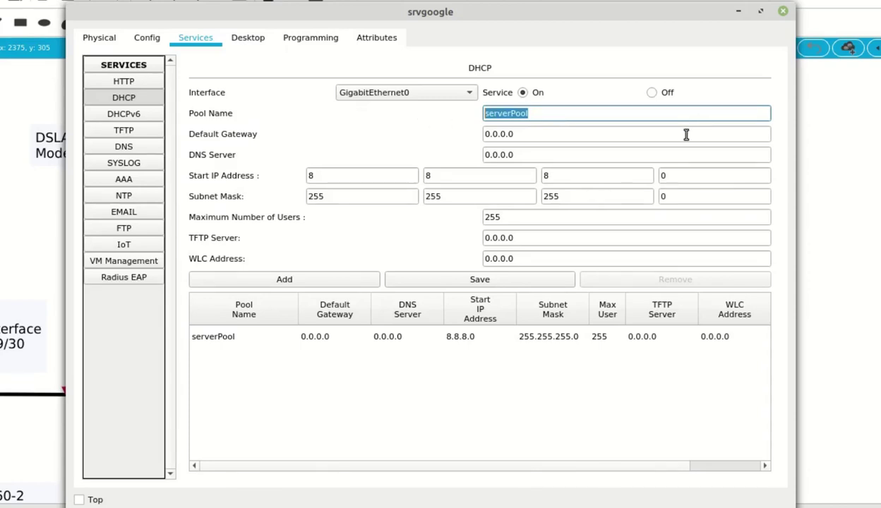
pyautogui.write('dnsgoogle')
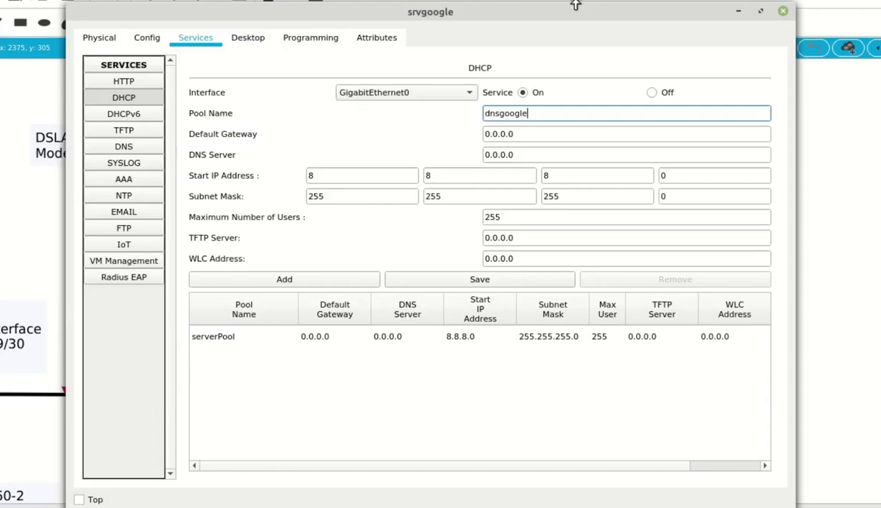
pyautogui.press('Tab')
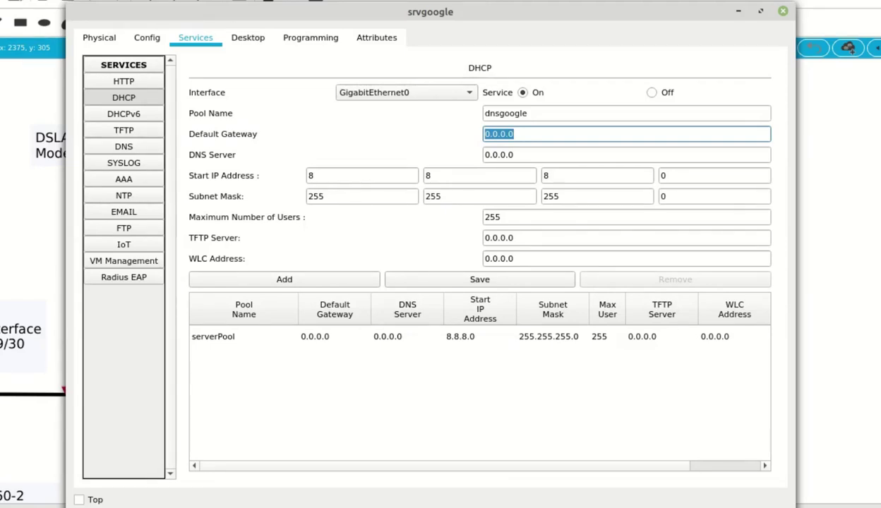
pyautogui.write('200.204.0')
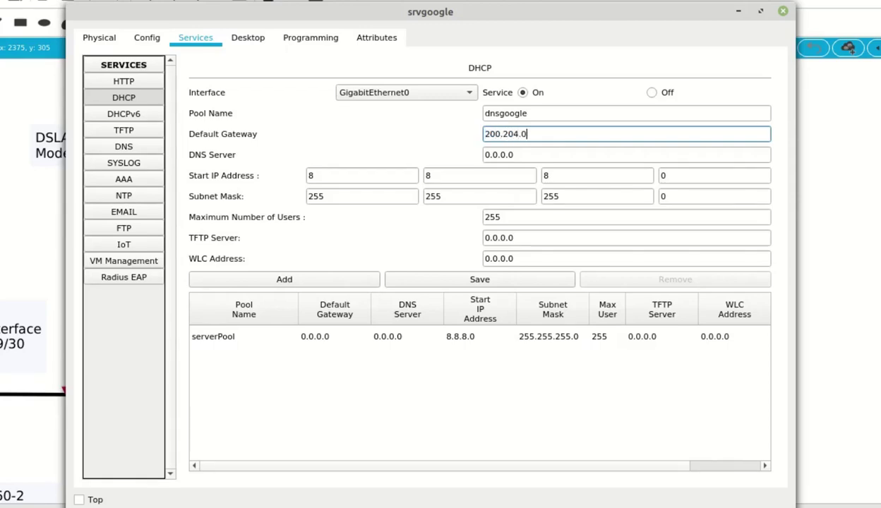
pyautogui.write('.126')
pyautogui.press('Tab')
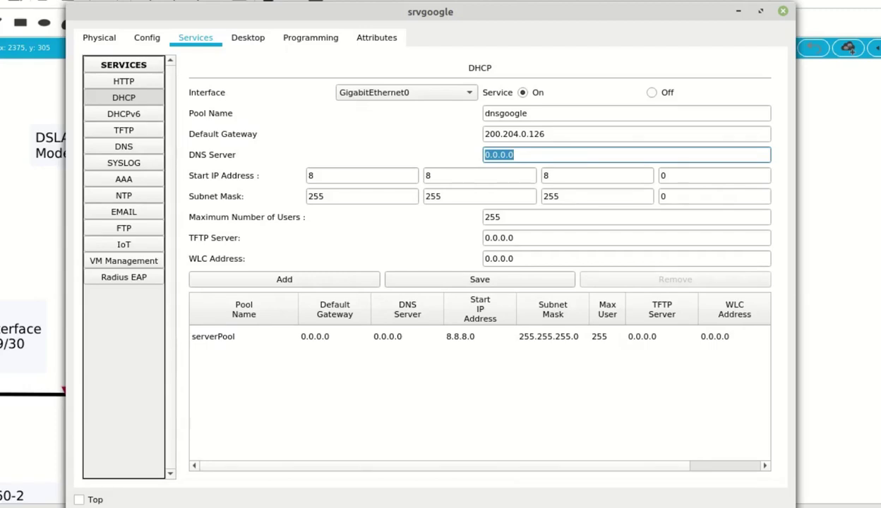
pyautogui.write('8.8.8.8')
# Set the pool's start address to 200.204.0.10 with subnet mask 255.255.255.128
pyautogui.press('Tab')
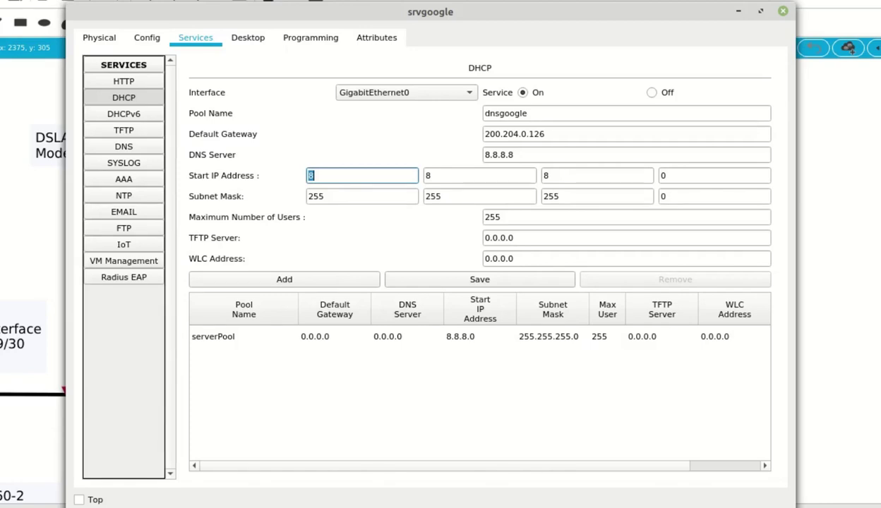
pyautogui.write('200')
pyautogui.press('Tab')
pyautogui.write('204')
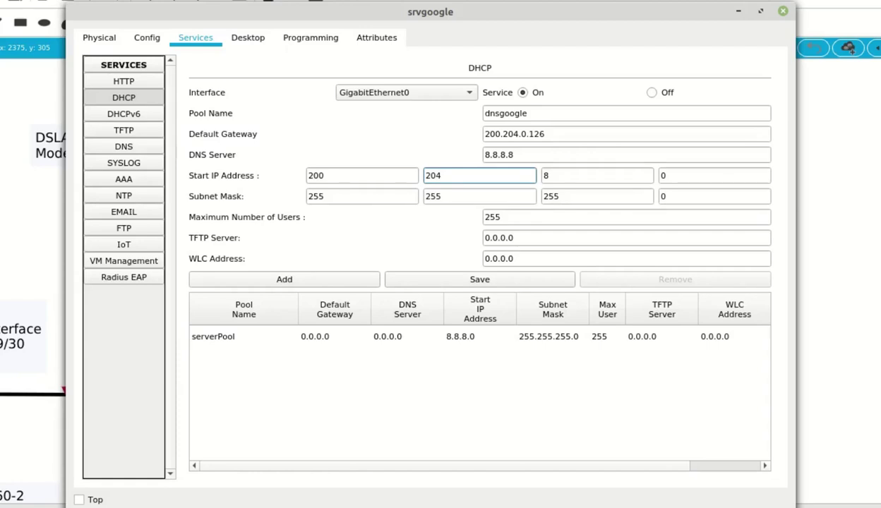
pyautogui.press('Tab')
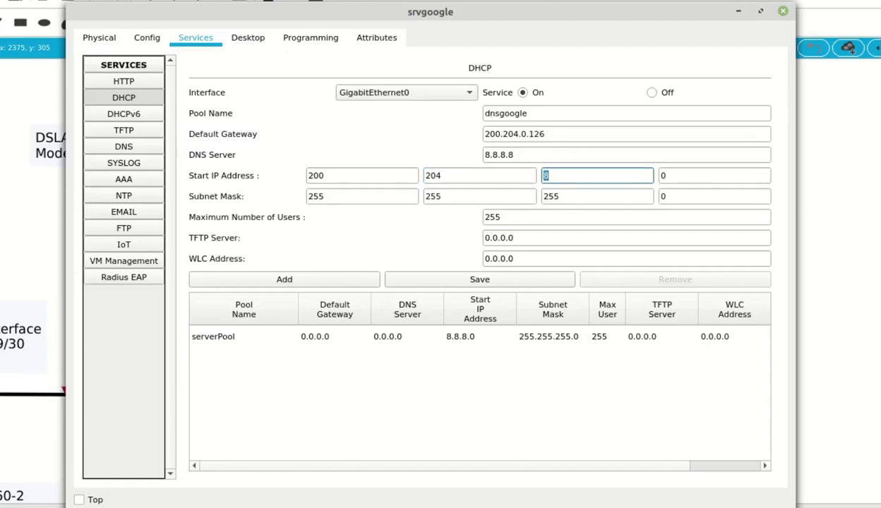
pyautogui.write('0')
pyautogui.press('Tab')
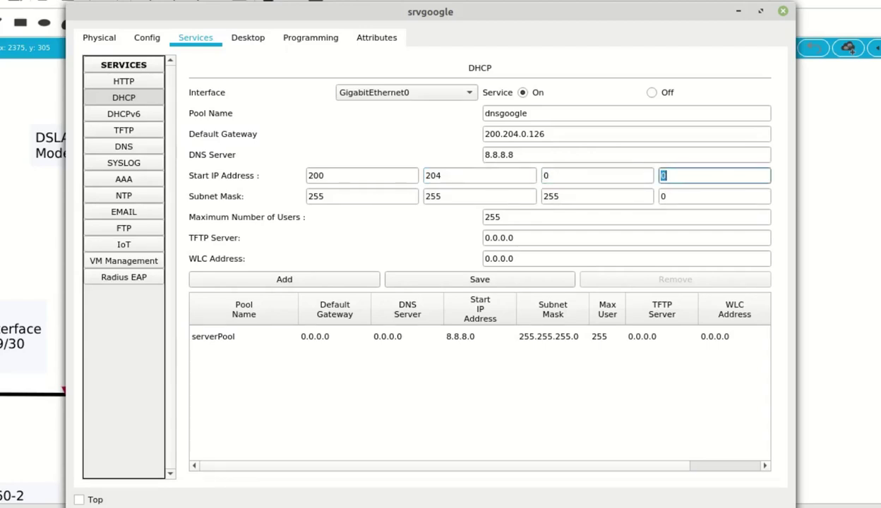
pyautogui.write('10')
pyautogui.press('Tab')
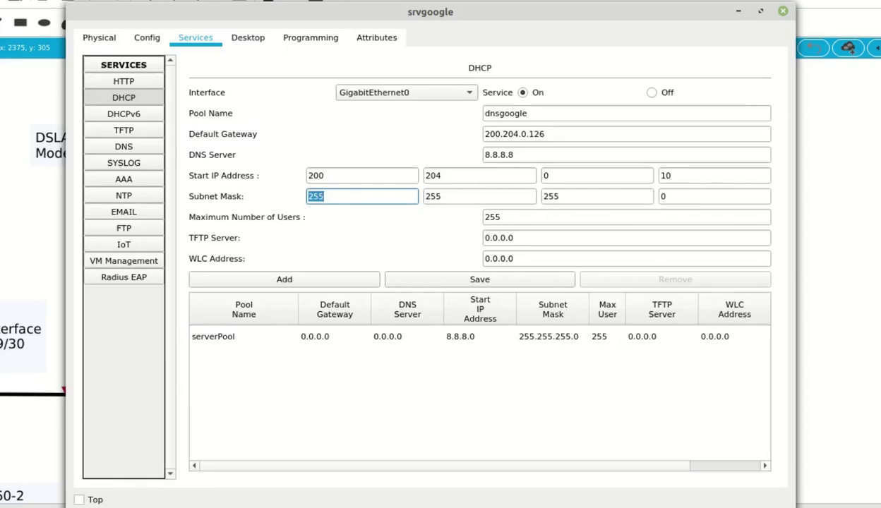
pyautogui.press('Tab')
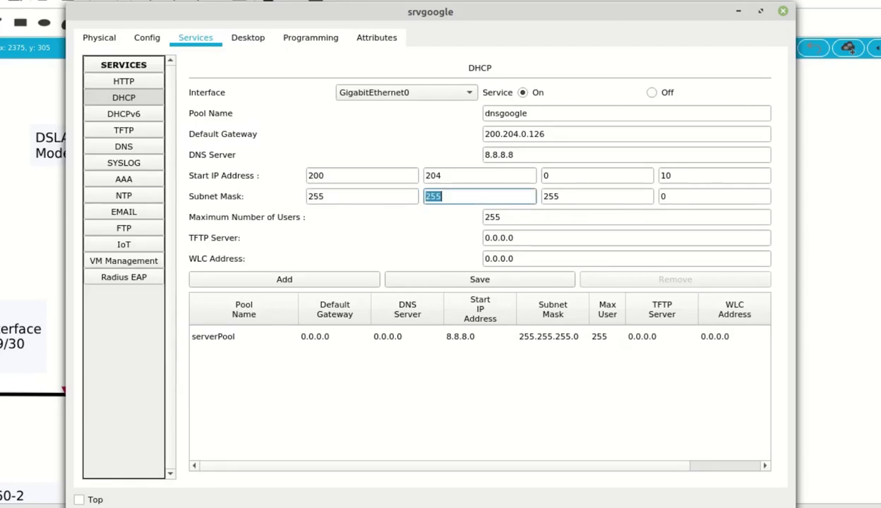
pyautogui.press('Tab')
pyautogui.press('Tab')
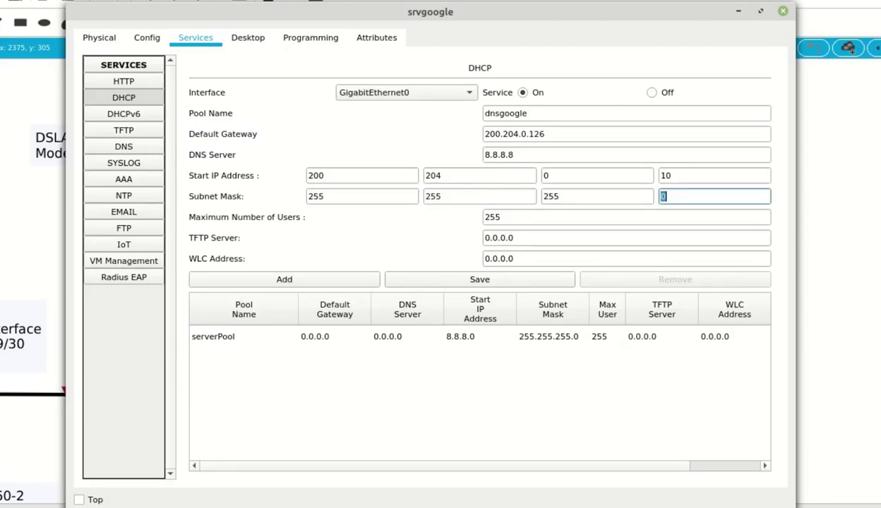
pyautogui.write('128')
pyautogui.press('Tab')
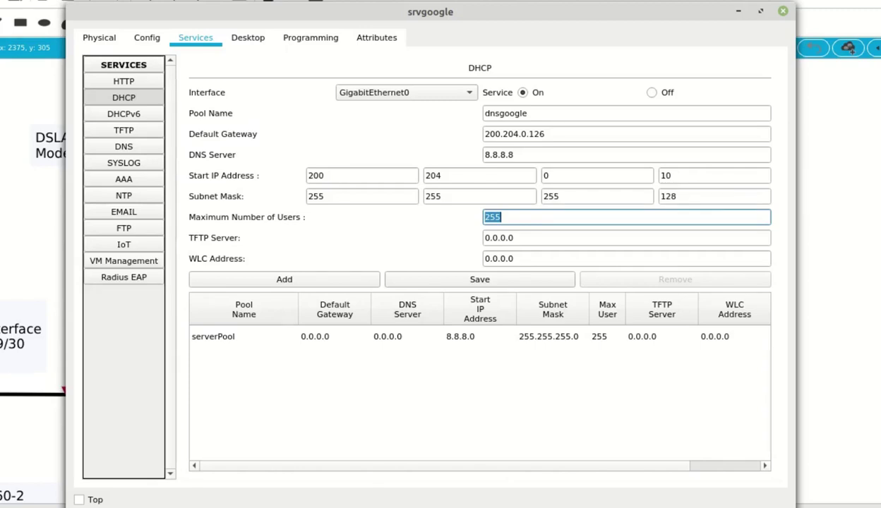
# Set 50 maximum users and TFTP server 8.8.8.8, add the pool, then return to the notes
pyautogui.write('50')
pyautogui.press('Tab')
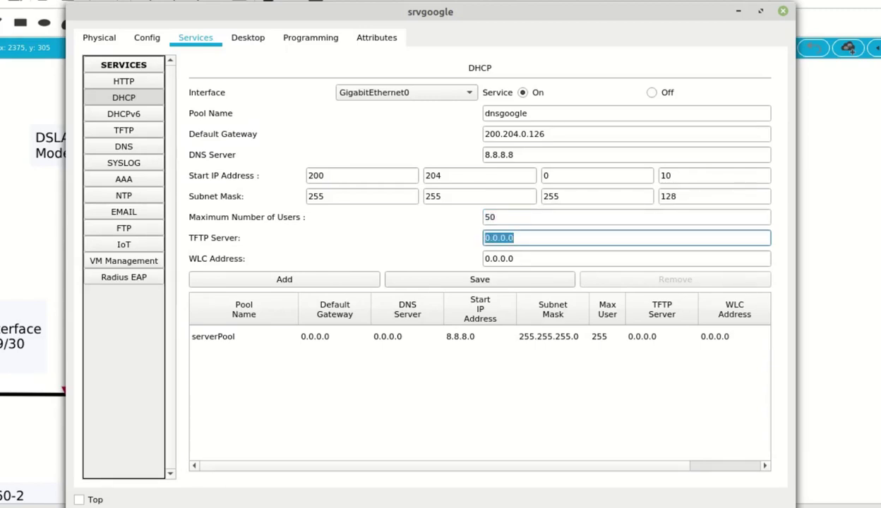
pyautogui.write('8.8.8.8')
pyautogui.press('Tab')
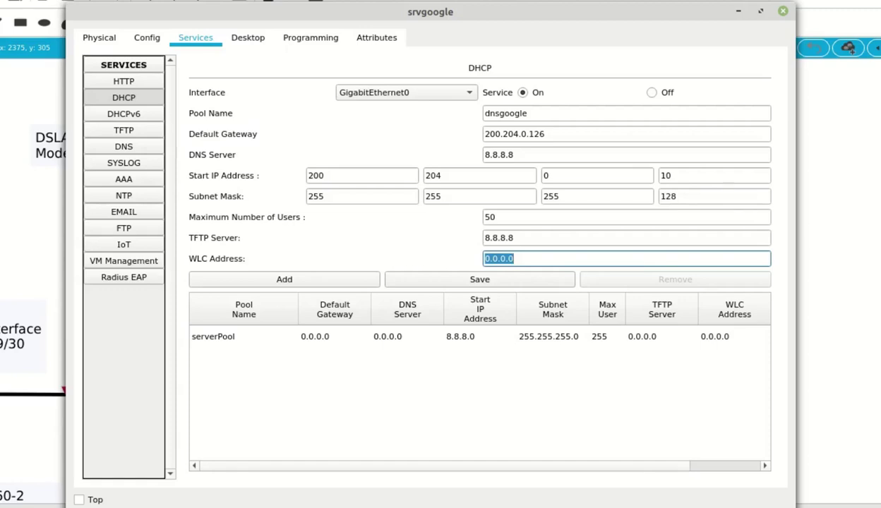
pyautogui.click(317, 335)
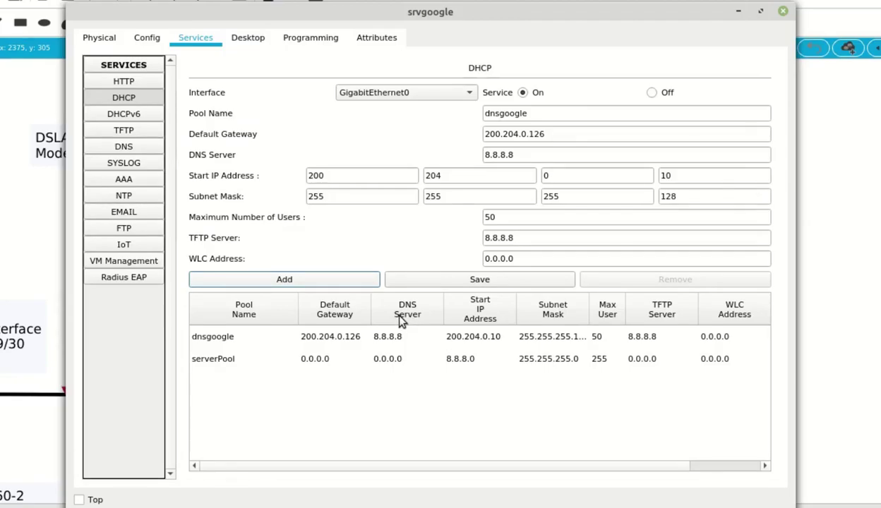
pyautogui.hotkey('alt', 'Tab')
pyautogui.click(475, 166)
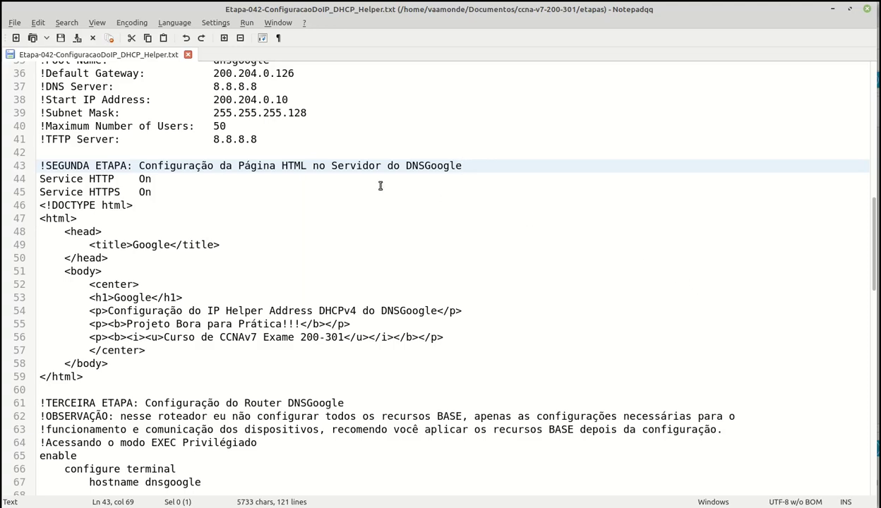
# Copy the Google HTML page markup (lines 46–59) from the notes and return to srvgoogle
pyautogui.moveTo(40, 205); pyautogui.dragTo(116, 373)
pyautogui.hotkey('ctrl', 'c')
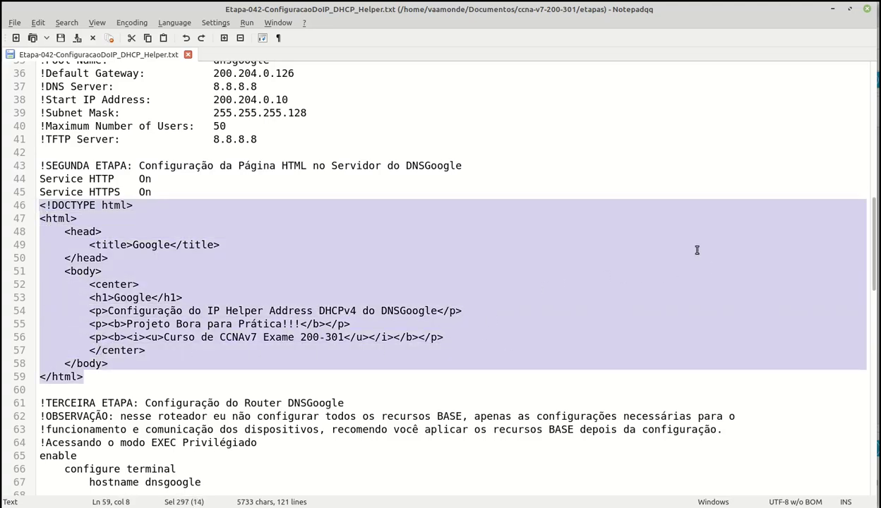
pyautogui.click(832, 9)
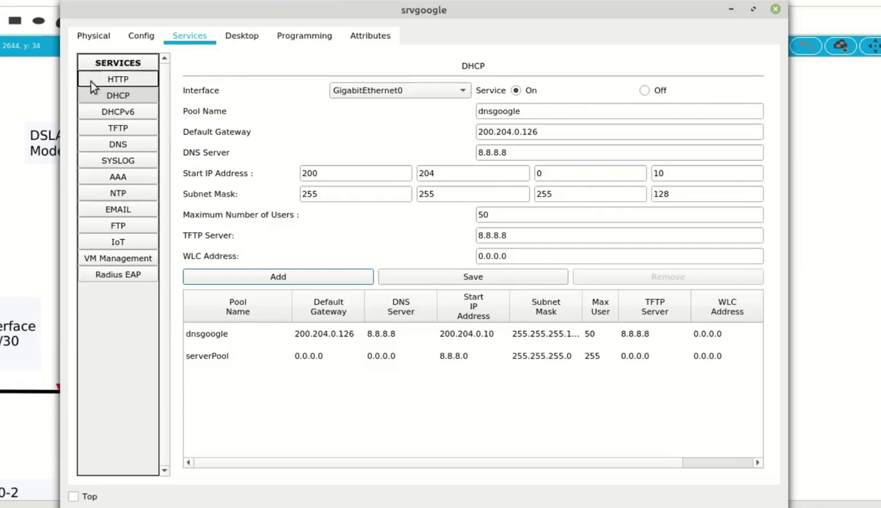
# Delete copyrights.html, cscoptlogo177x111.jpg, helloworld.html and image.html from srvgoogle's HTTP files
pyautogui.click(133, 81)
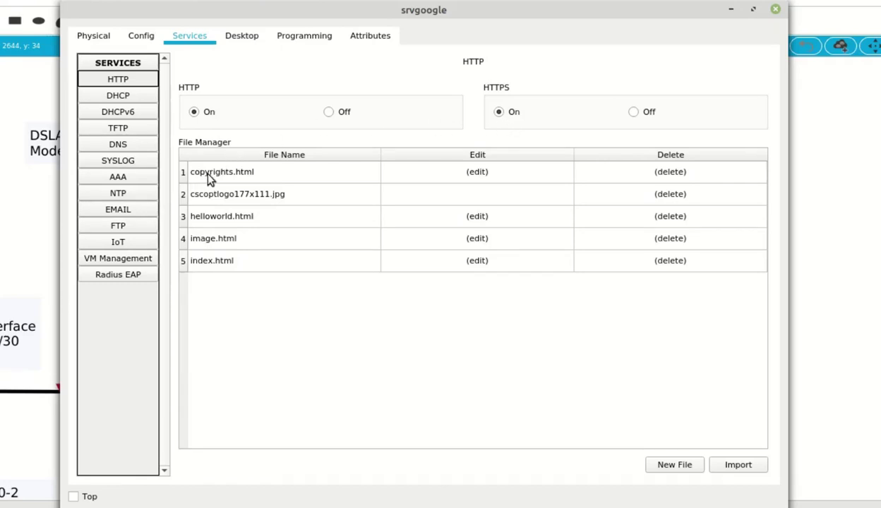
pyautogui.click(665, 175)
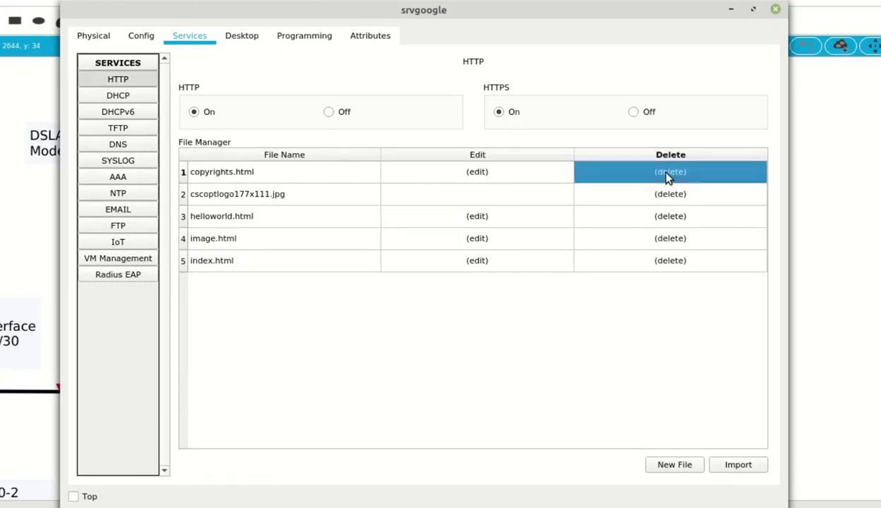
pyautogui.click(420, 255)
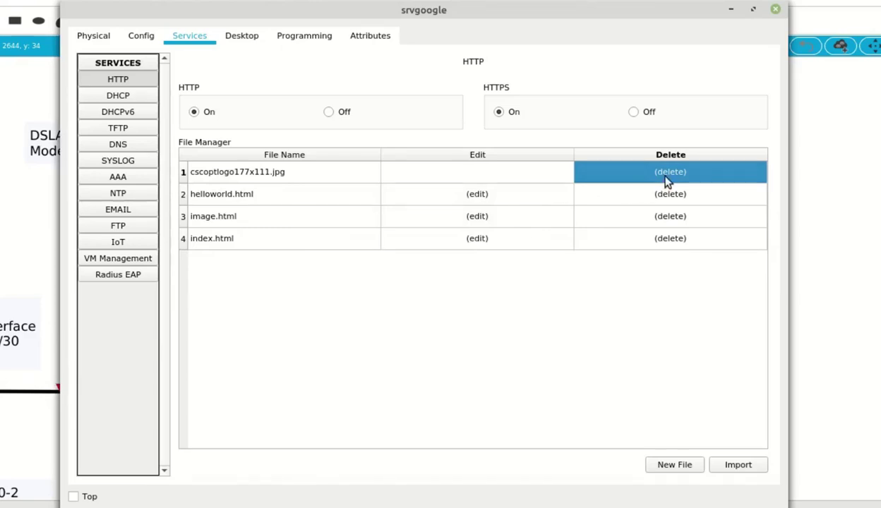
pyautogui.click(664, 177)
pyautogui.click(457, 259)
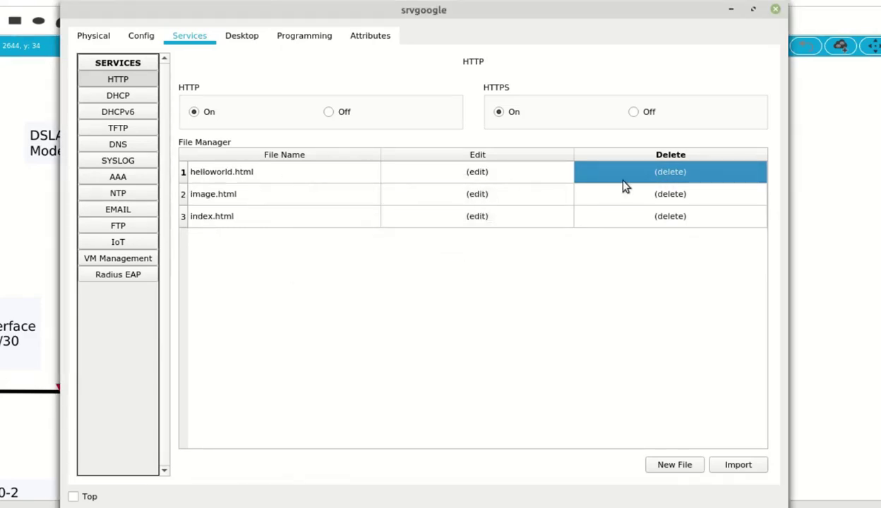
pyautogui.click(667, 172)
pyautogui.click(437, 256)
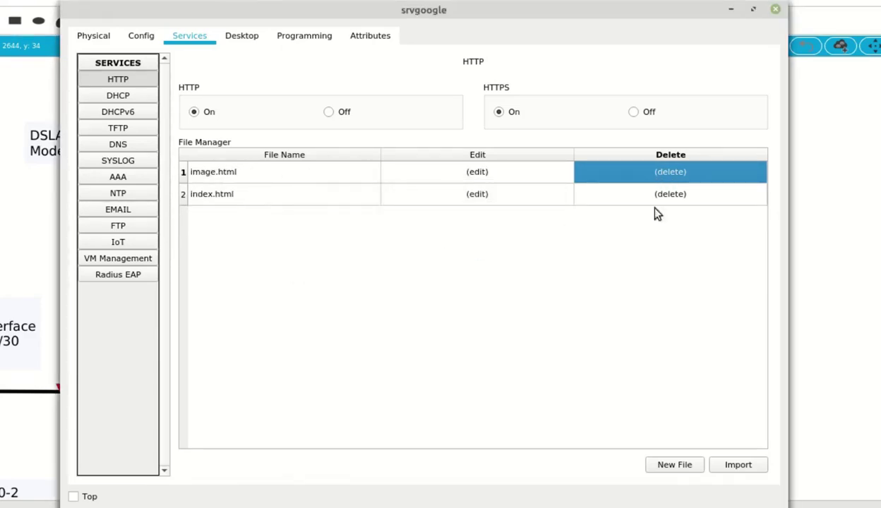
pyautogui.click(667, 173)
pyautogui.click(428, 255)
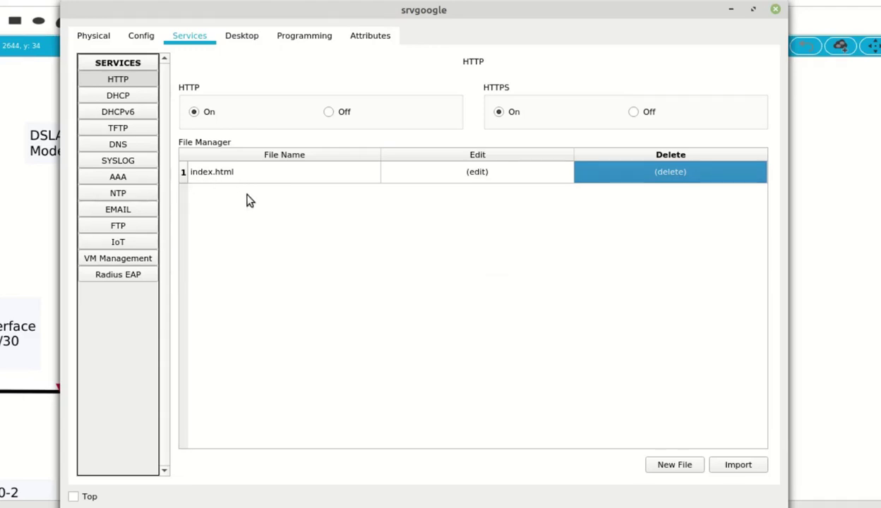
# Replace index.html's markup with the pasted Google page, save over the old file, and close the window
pyautogui.click(477, 177)
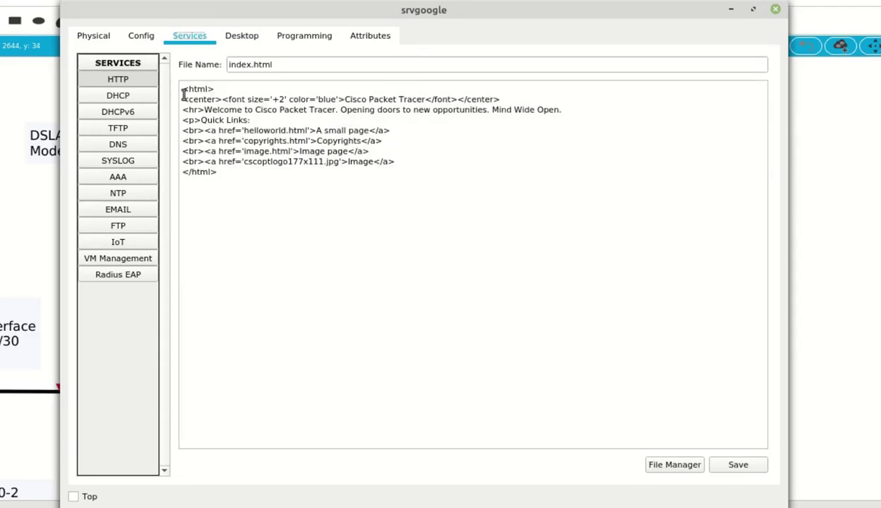
pyautogui.moveTo(183, 90); pyautogui.dragTo(228, 220)
pyautogui.press('Delete')
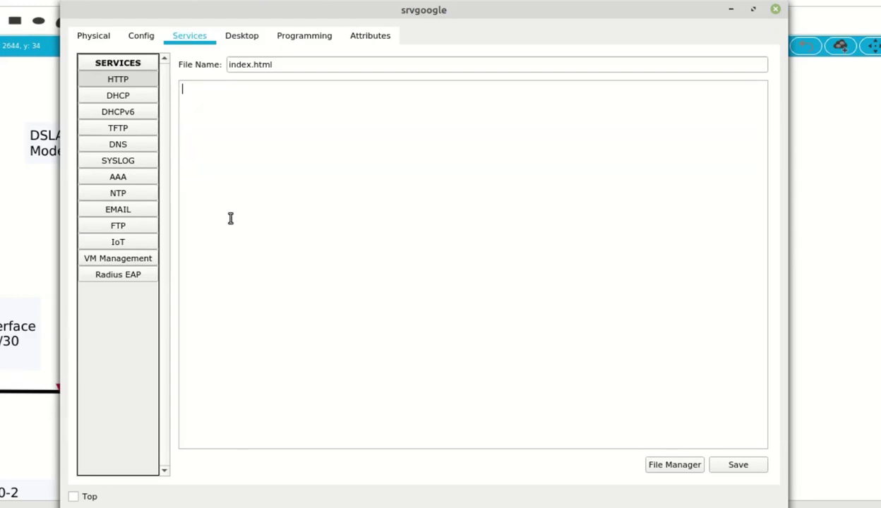
pyautogui.hotkey('ctrl', 'v')
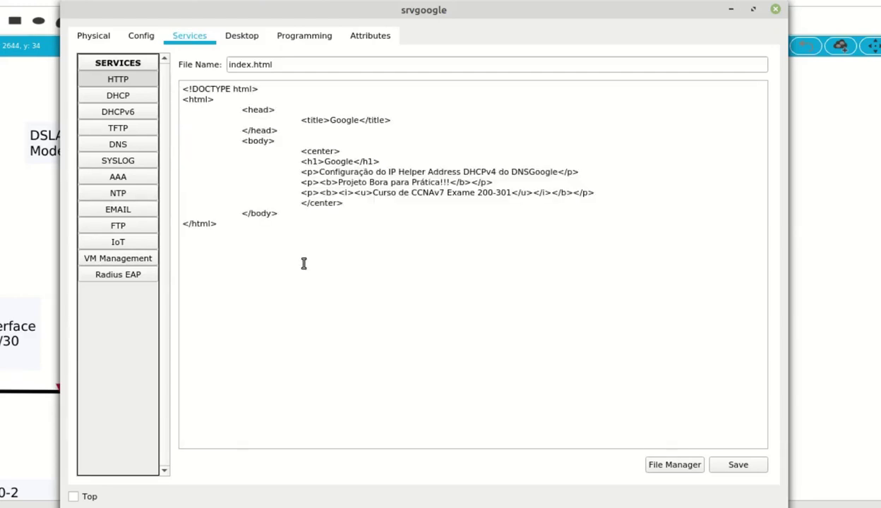
pyautogui.click(738, 463)
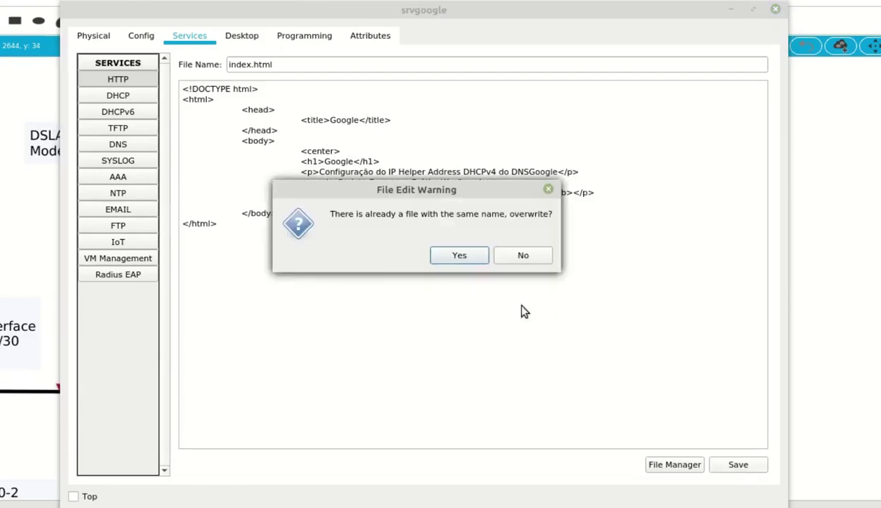
pyautogui.click(459, 255)
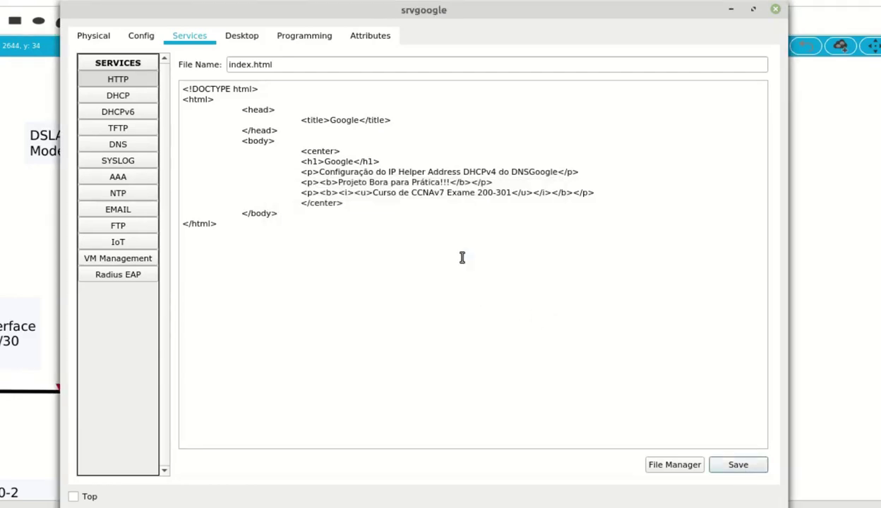
pyautogui.click(674, 466)
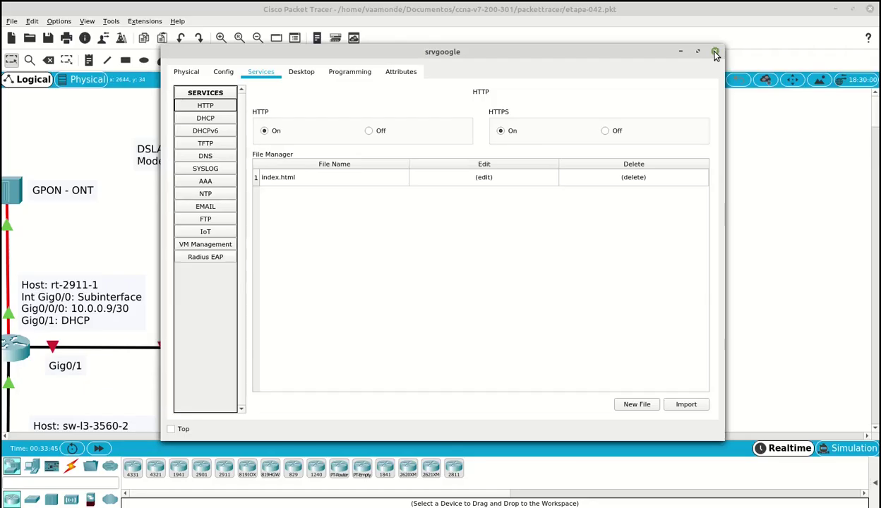
pyautogui.click(715, 53)
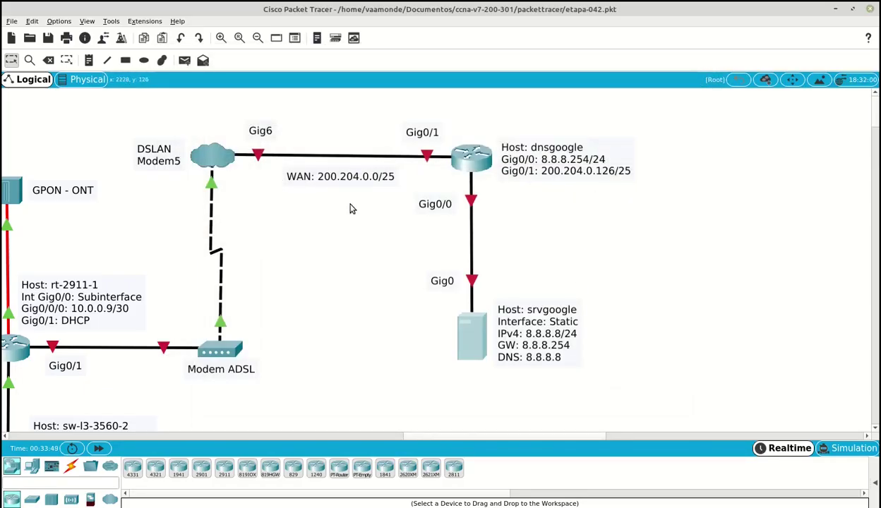
pyautogui.hotkey('alt', 'Tab')
pyautogui.click(346, 162)
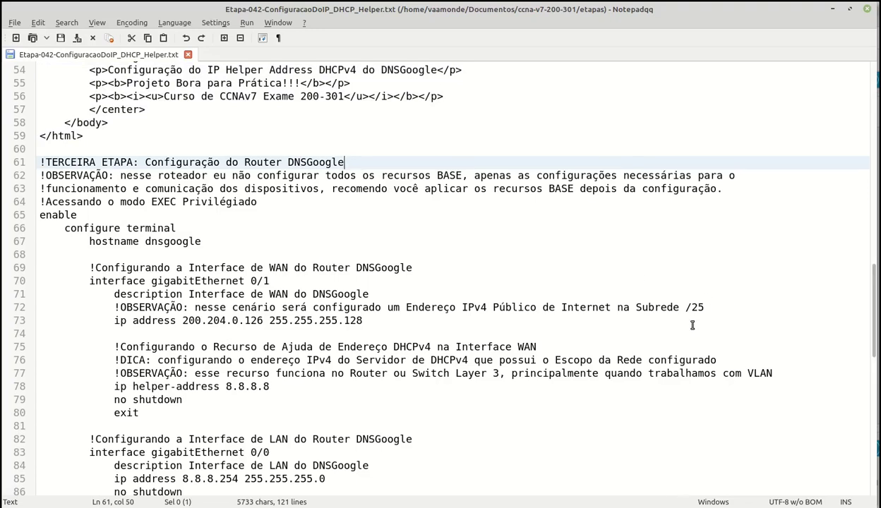
pyautogui.press('Down')
pyautogui.press('End')
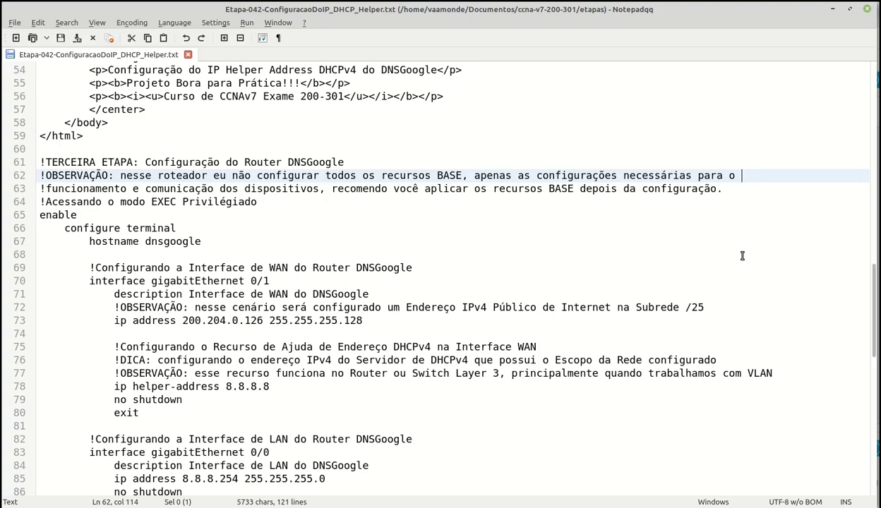
pyautogui.press('Down')
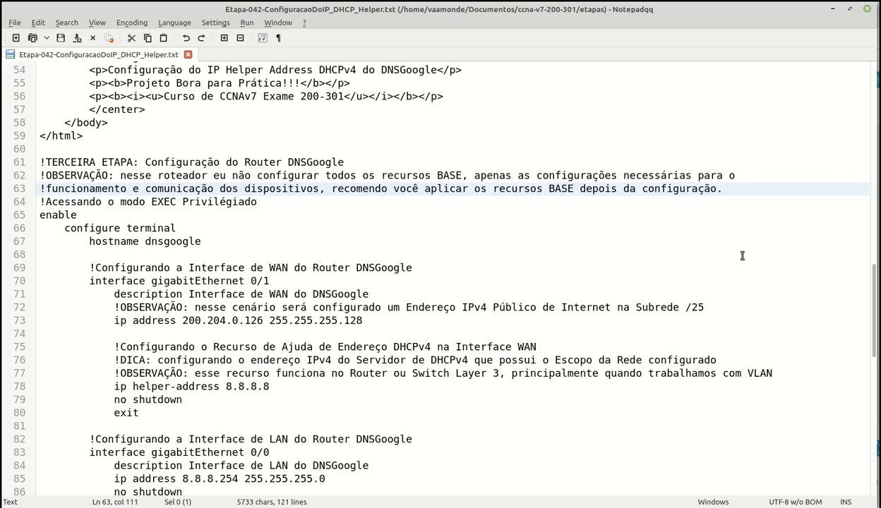
pyautogui.scroll(-3, 257, 118)
pyautogui.click(216, 139)
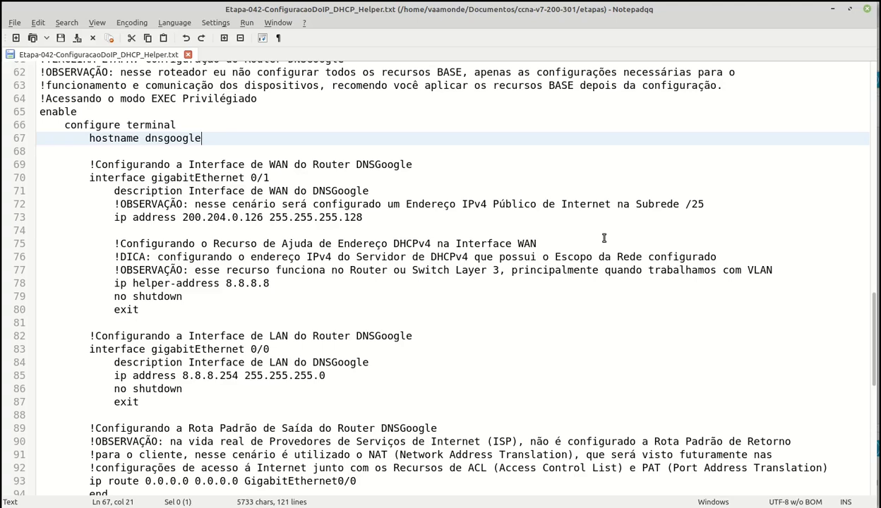
pyautogui.click(416, 162)
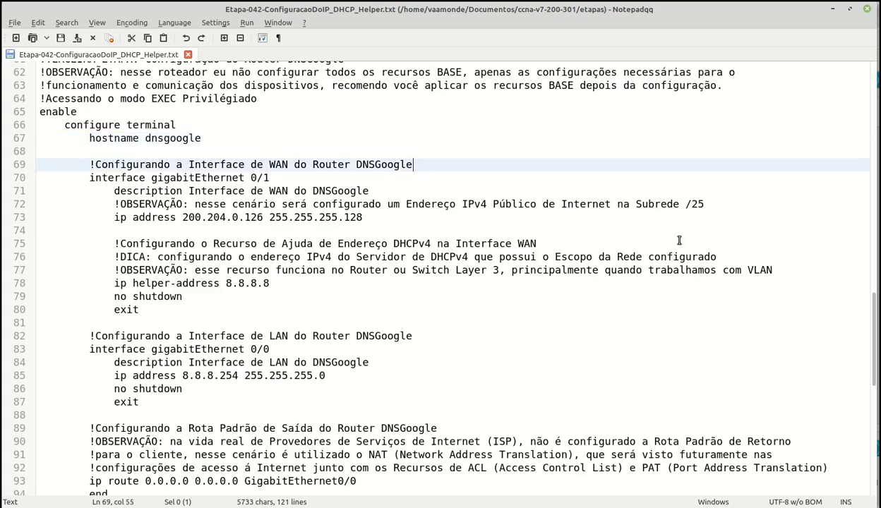
pyautogui.click(303, 176)
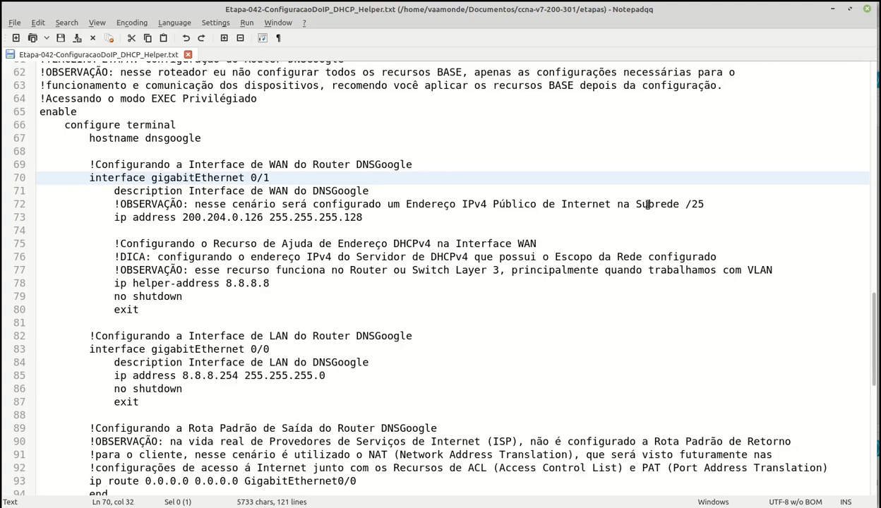
pyautogui.click(389, 190)
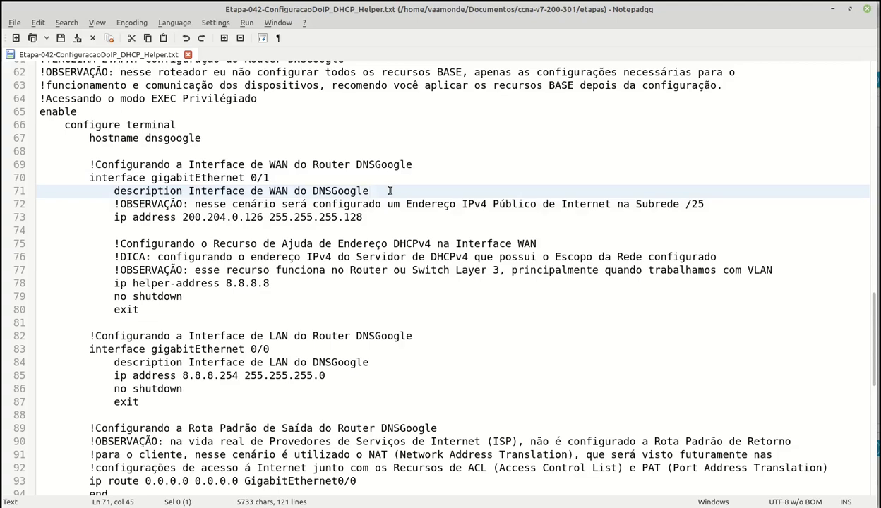
pyautogui.press('Down')
pyautogui.press('End')
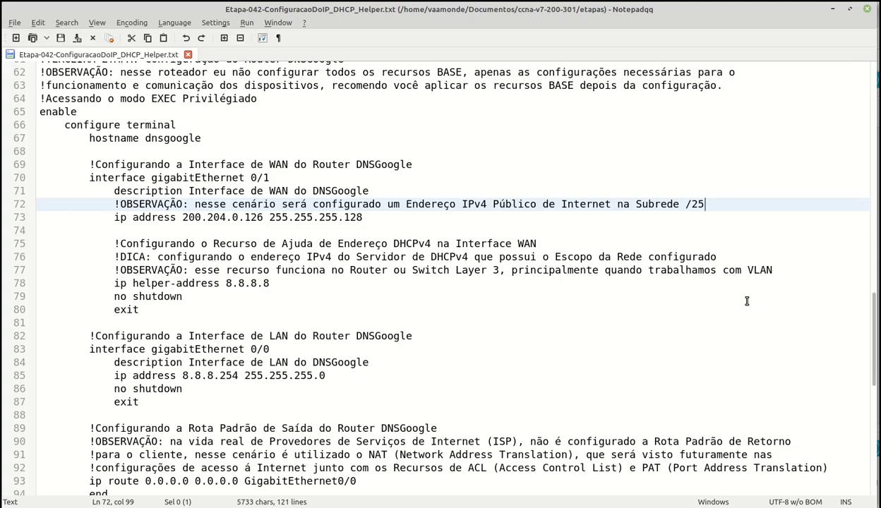
pyautogui.press('Down')
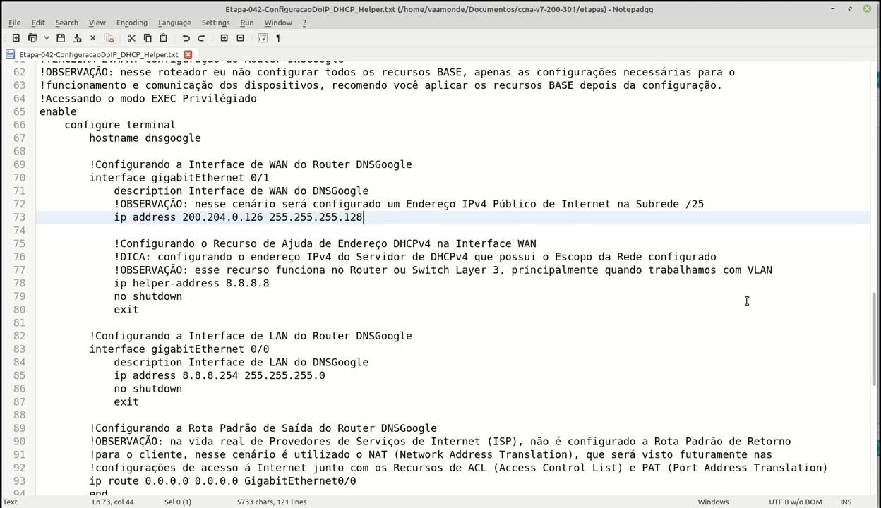
pyautogui.press('Down')
pyautogui.press('Down')
pyautogui.press('End')
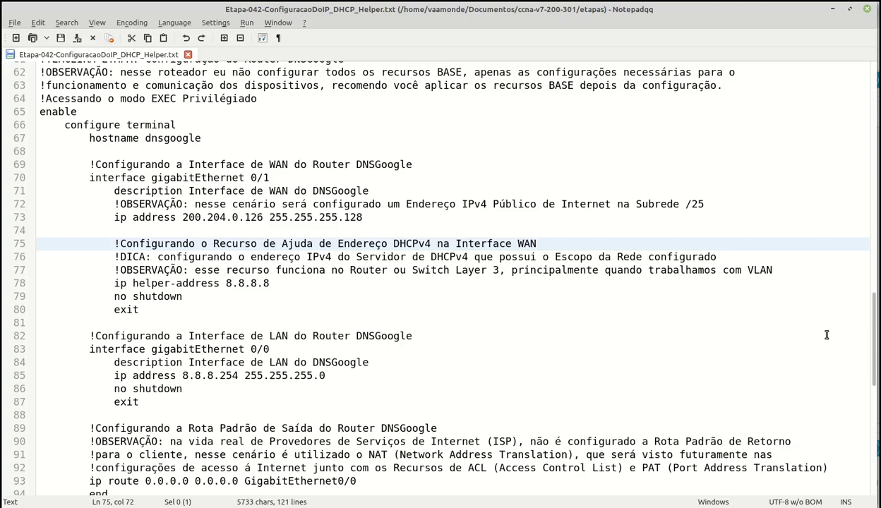
pyautogui.press('Down')
pyautogui.press('End')
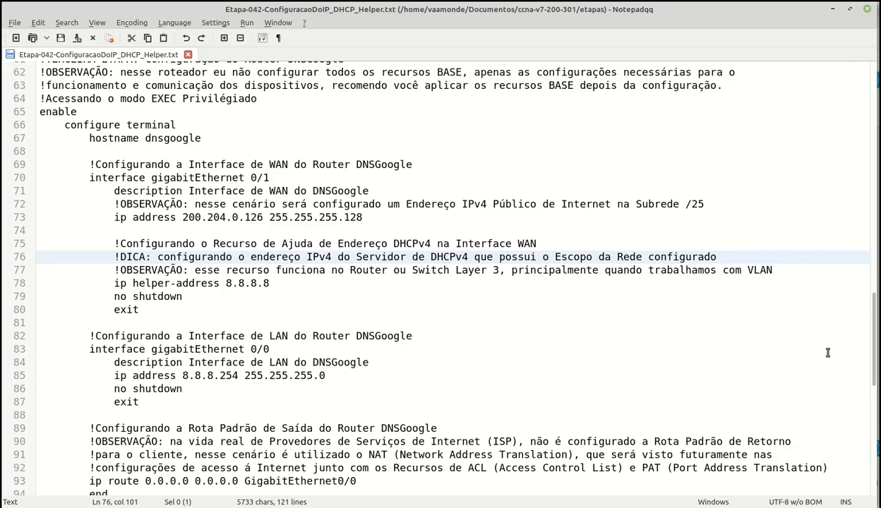
pyautogui.press('Down')
pyautogui.press('End')
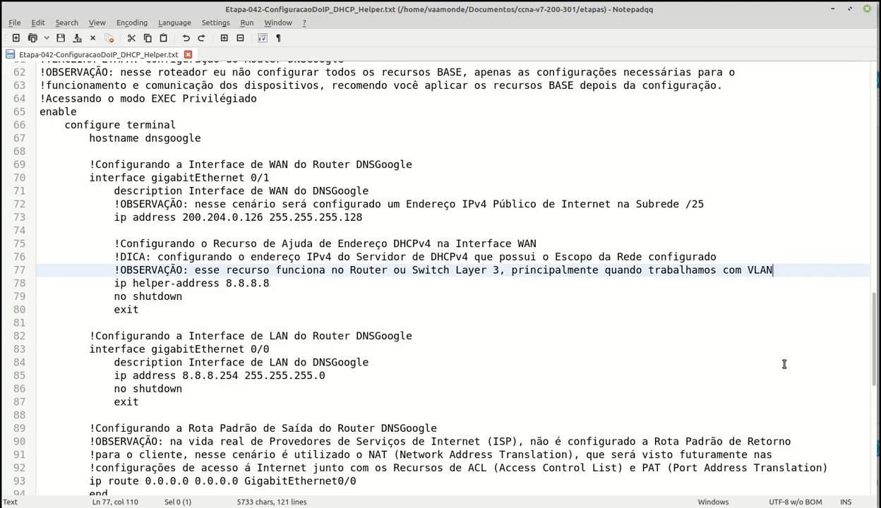
pyautogui.press('Down')
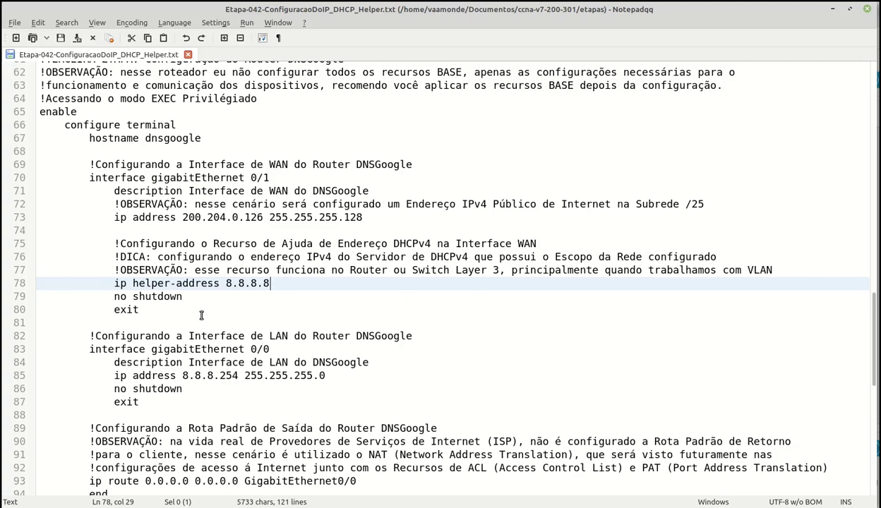
pyautogui.click(189, 296)
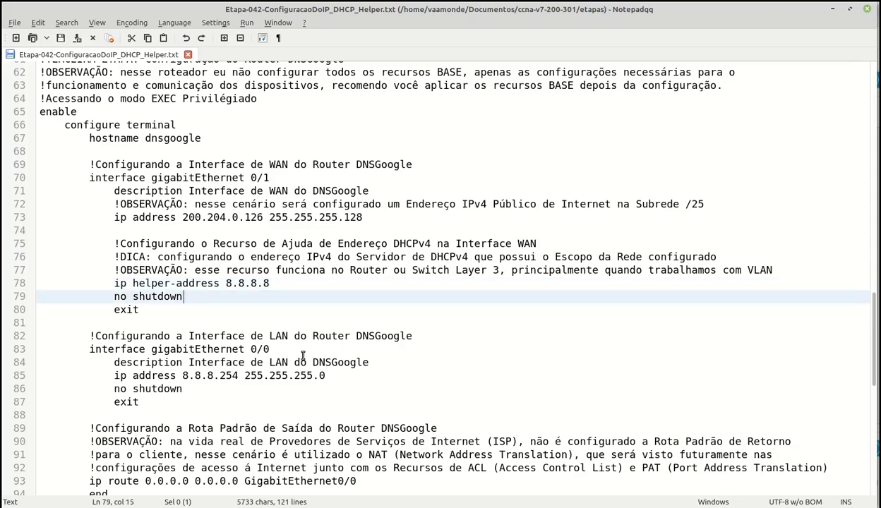
pyautogui.click(153, 308)
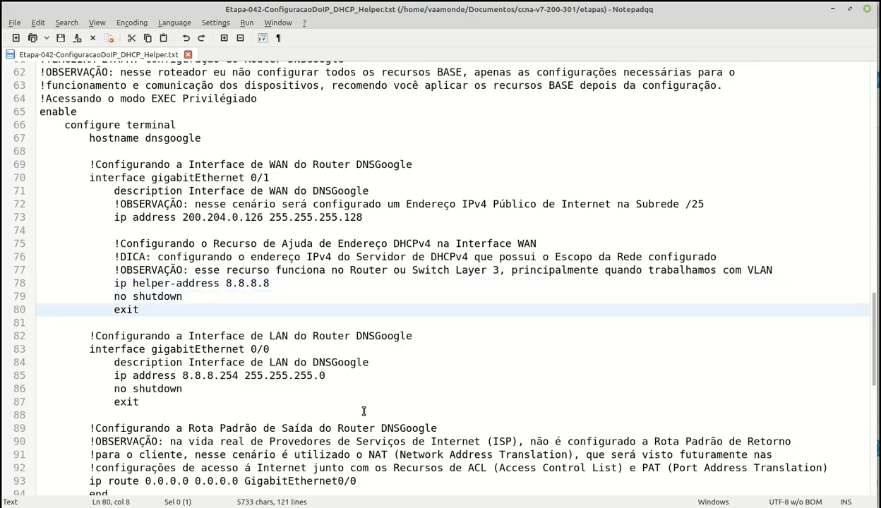
pyautogui.click(487, 336)
pyautogui.scroll(-3, 494, 326)
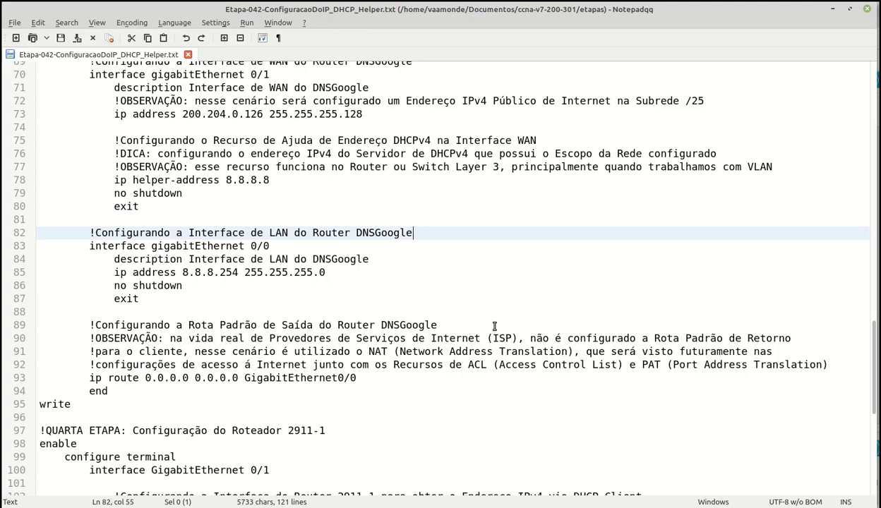
# Read through the LAN 8.8.8.254 address lines and default route notes down to the ip route line
pyautogui.click(379, 258)
pyautogui.click(348, 273)
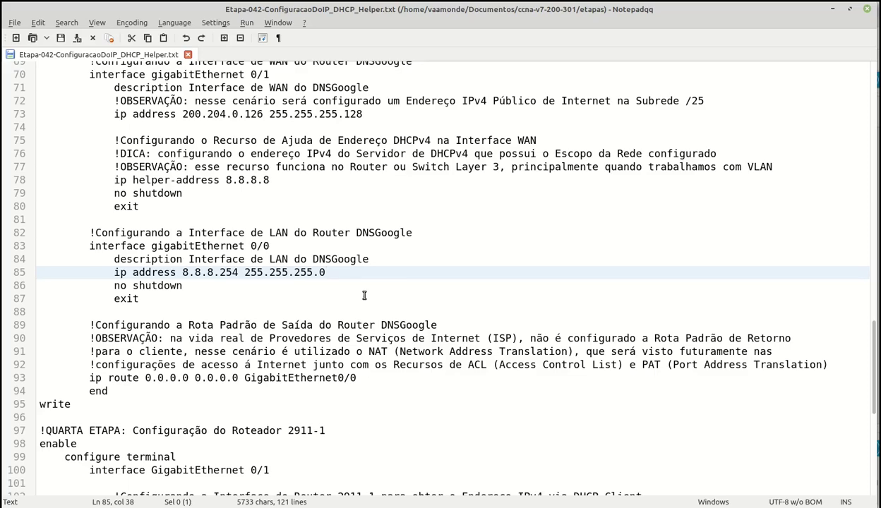
pyautogui.scroll(-3, 364, 295)
pyautogui.click(452, 221)
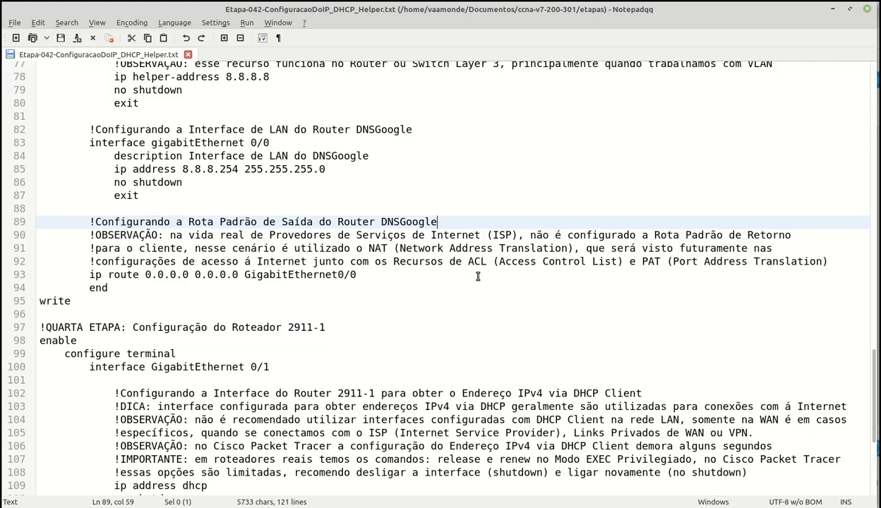
pyautogui.press('Down')
pyautogui.press('End')
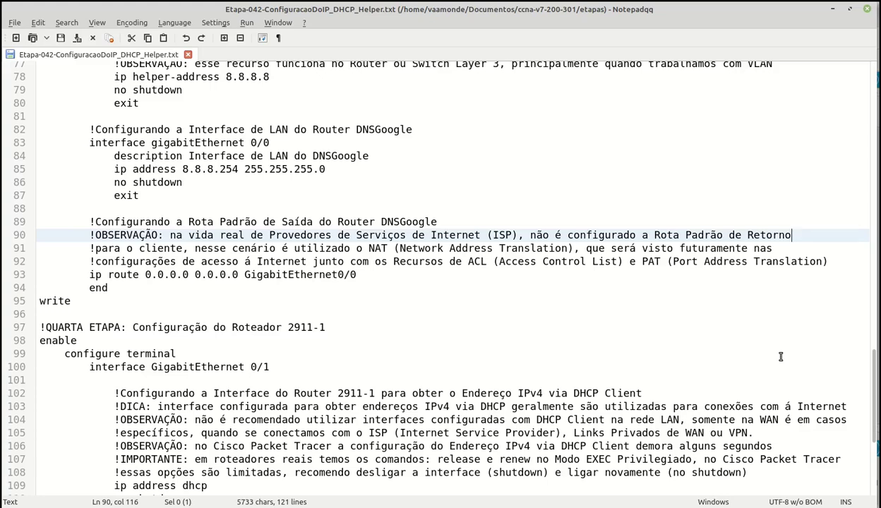
pyautogui.press('Down')
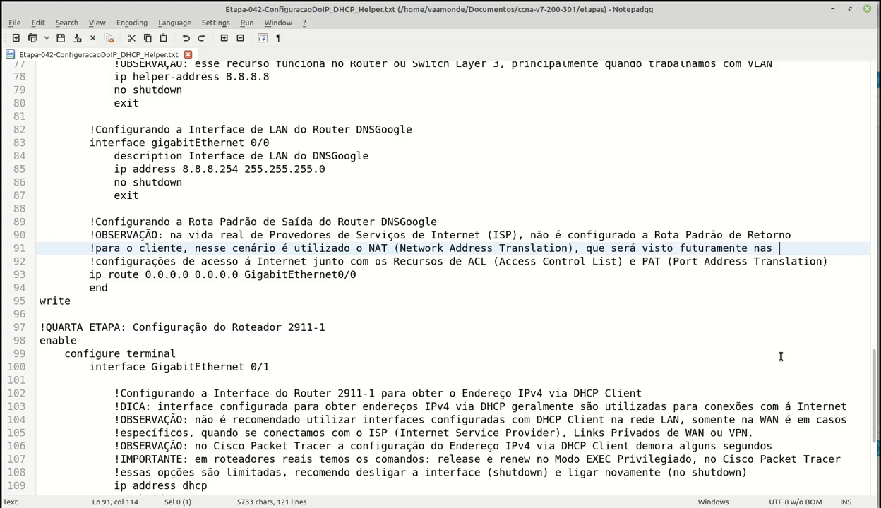
pyautogui.press('Down')
pyautogui.press('Down')
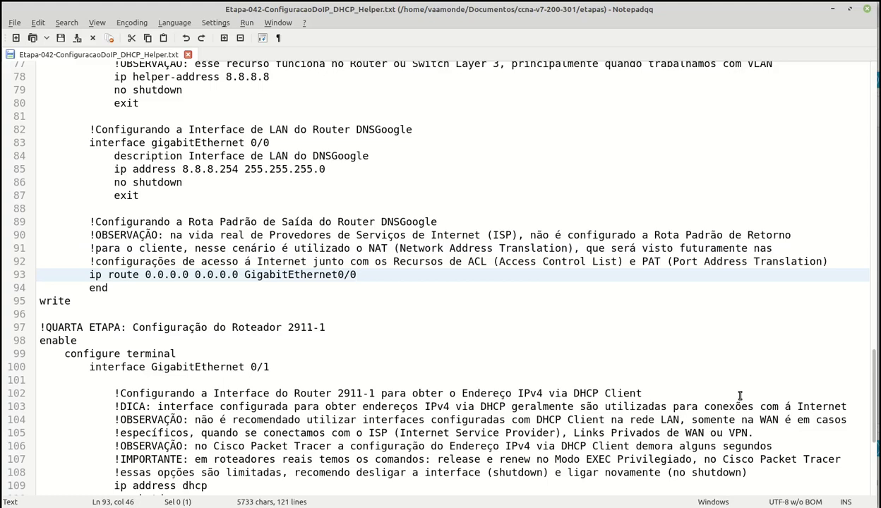
# Change line 93's default route to exit via GigabitEthernet0/1 instead of GigabitEthernet0/0
pyautogui.press('BackSpace')
pyautogui.write('1')
pyautogui.scroll(1, 736, 391)
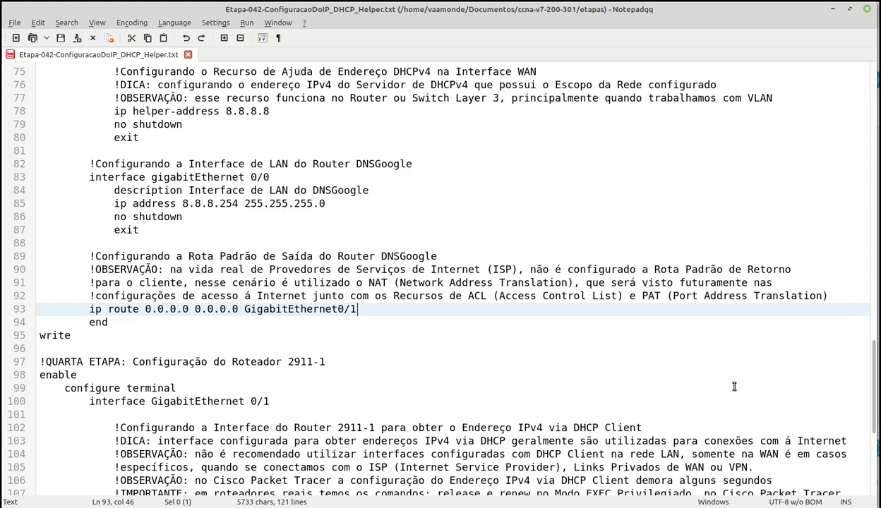
pyautogui.scroll(-4, 537, 282)
pyautogui.click(354, 190)
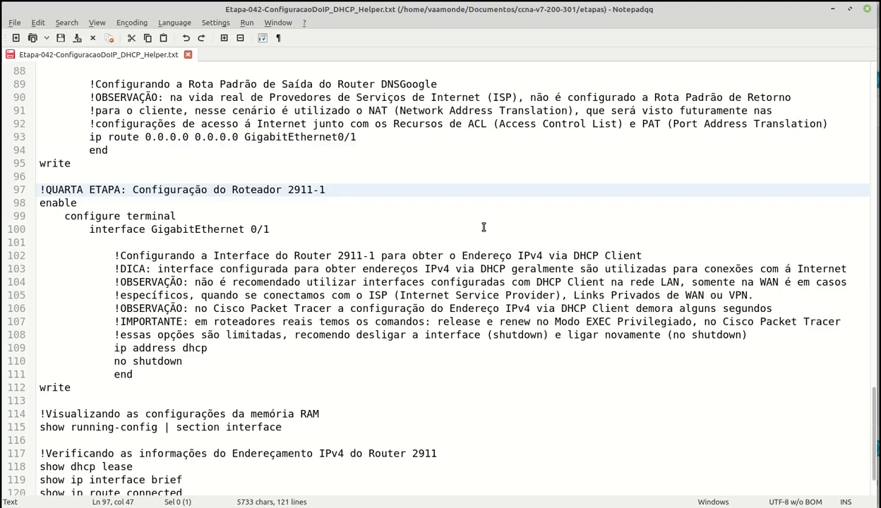
pyautogui.click(290, 228)
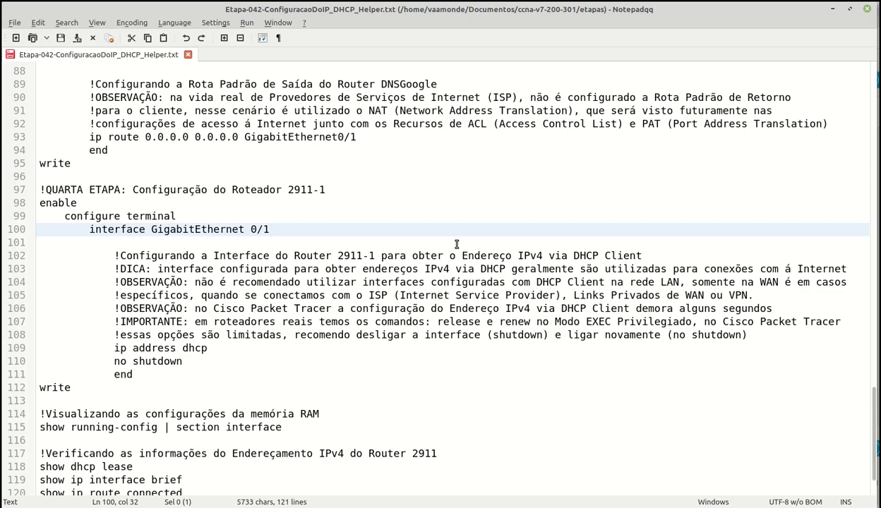
pyautogui.scroll(-1, 666, 238)
pyautogui.click(667, 238)
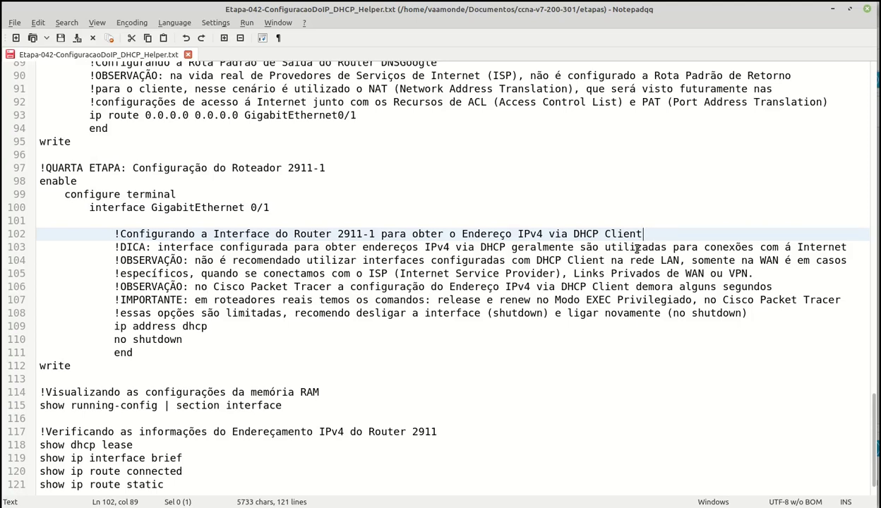
pyautogui.click(857, 247)
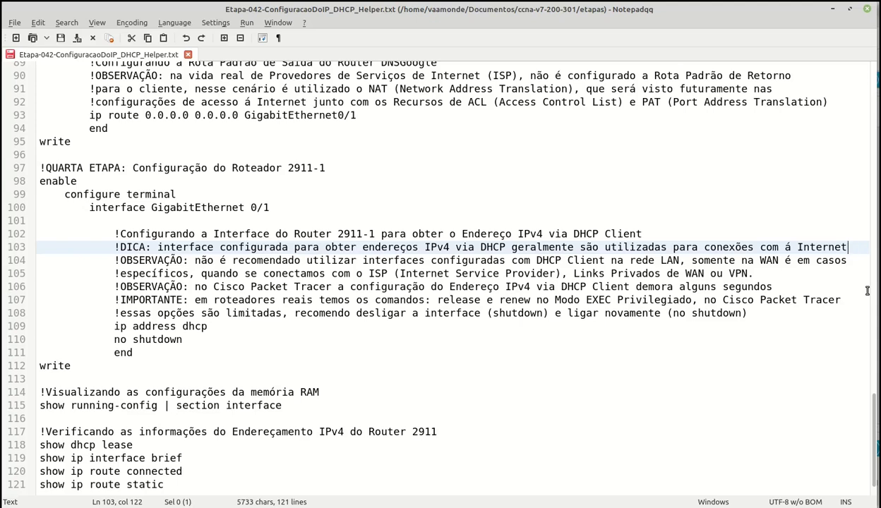
pyautogui.press('Down')
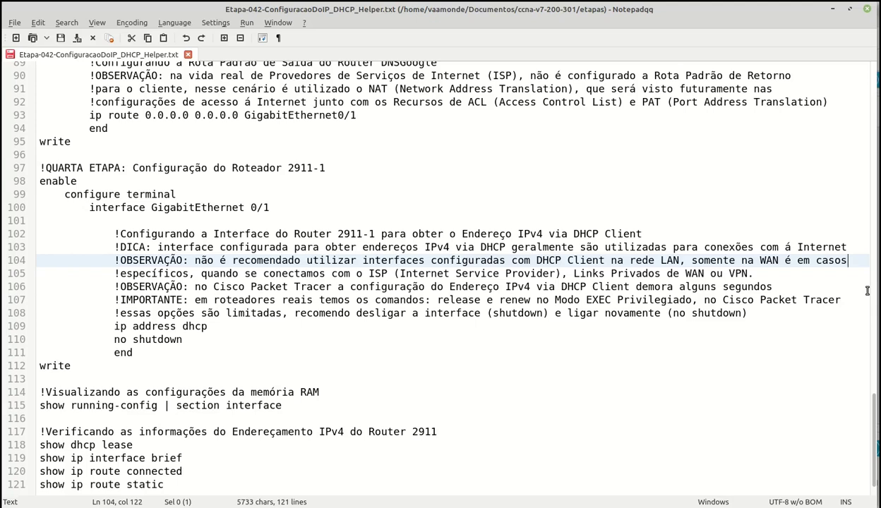
pyautogui.press('Down')
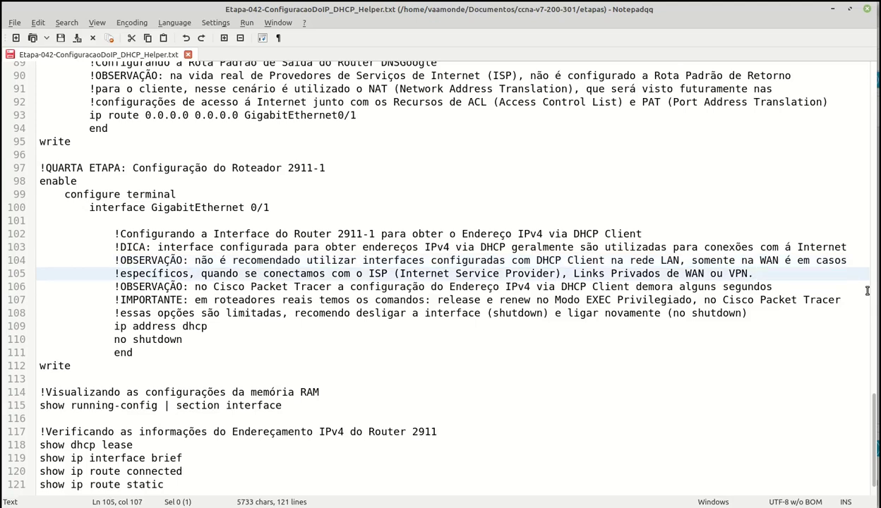
pyautogui.press('Down')
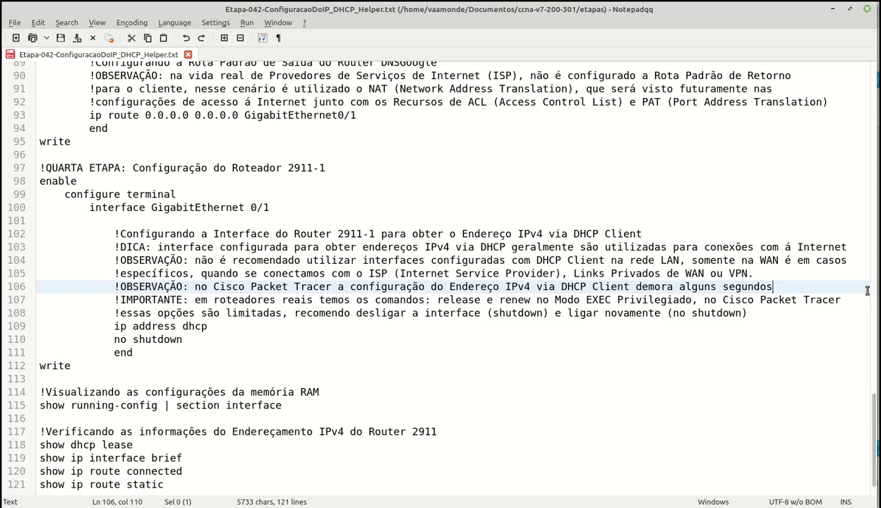
pyautogui.press('Down')
pyautogui.press('End')
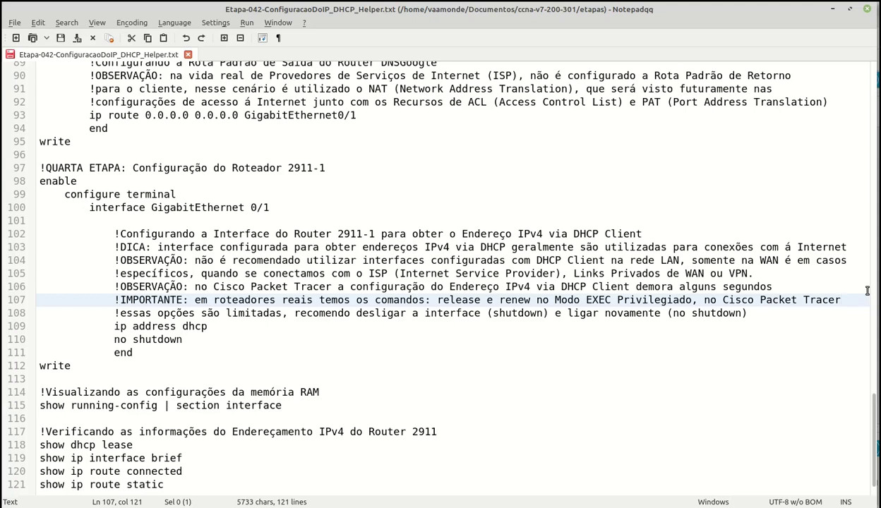
# Step through the helper script's dhcp, no shutdown and write lines, then return to Packet Tracer
pyautogui.click(797, 326)
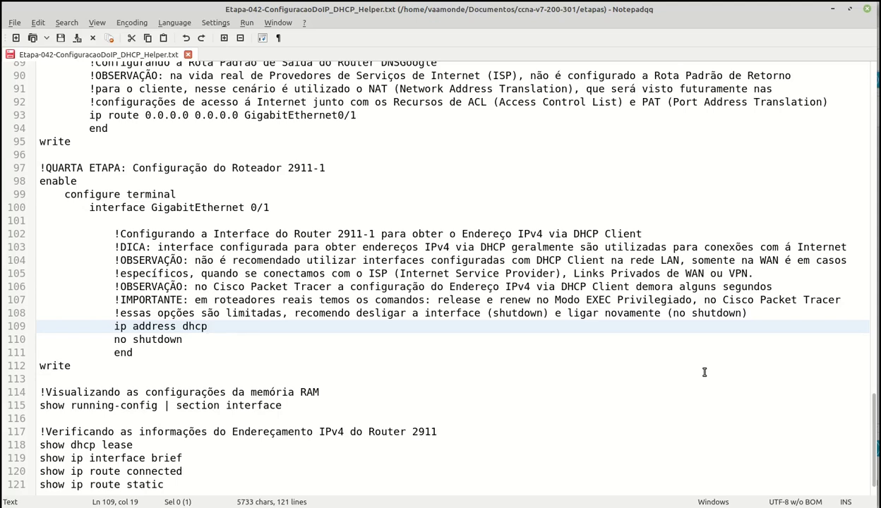
pyautogui.click(191, 340)
pyautogui.press('Down')
pyautogui.press('Down')
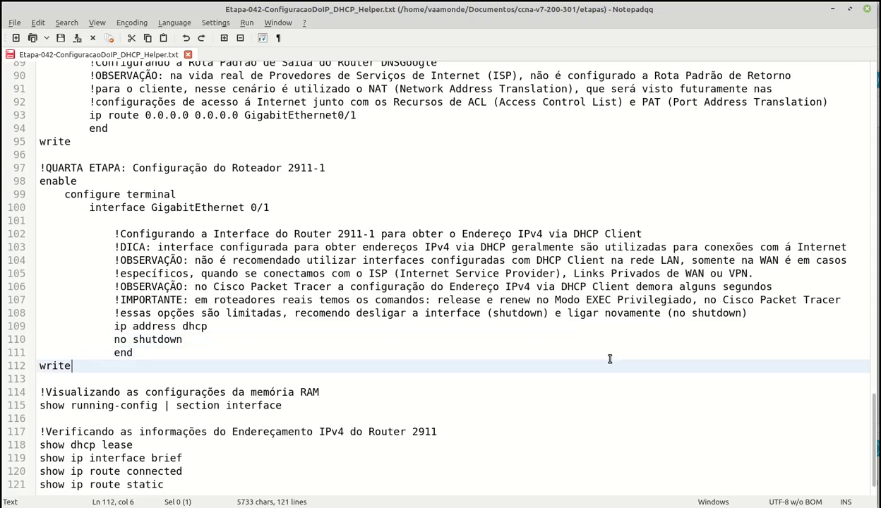
pyautogui.hotkey('alt', 'Tab')
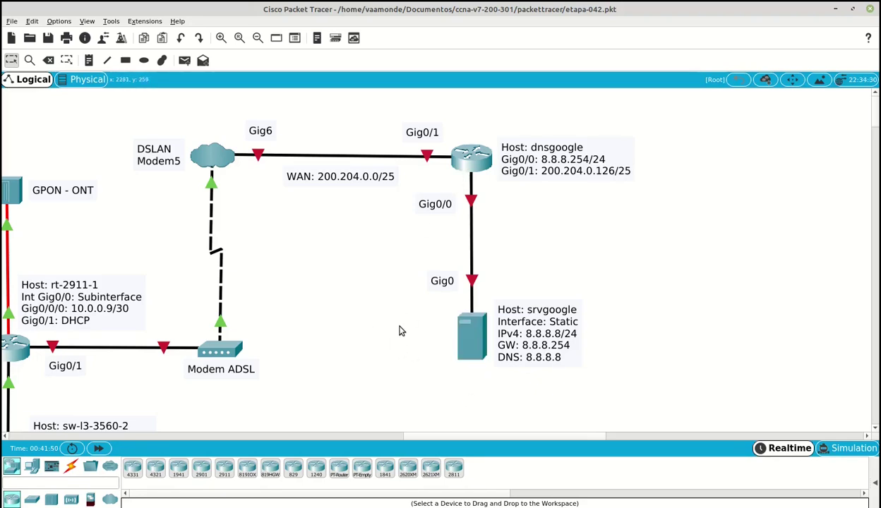
# Place a generic PC beside the dnsgoogle router
pyautogui.click(31, 467)
pyautogui.click(132, 467)
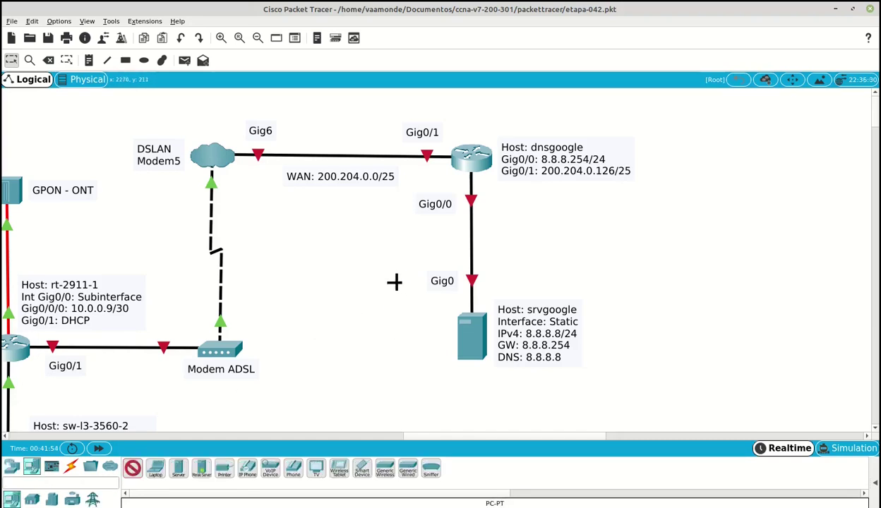
pyautogui.click(365, 257)
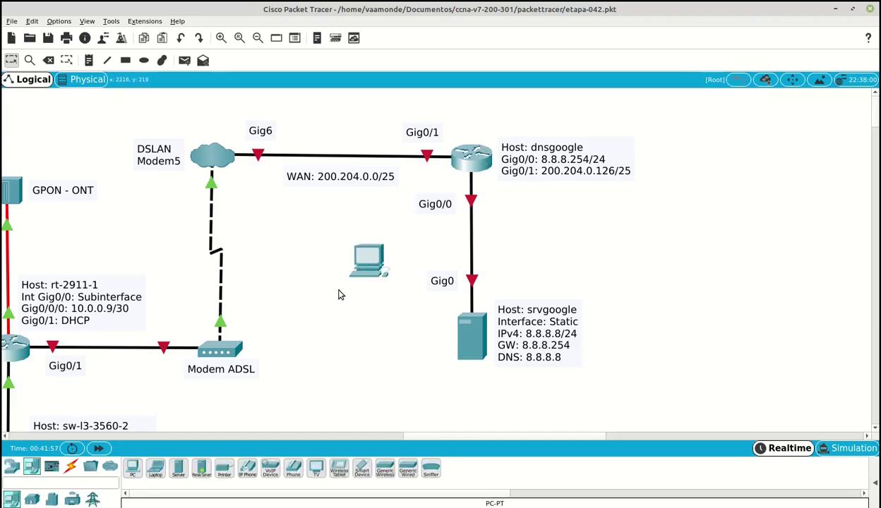
# Cable PC0's RS 232 port to dnsgoogle's Console port and open PC0's Desktop
pyautogui.moveTo(340, 280)
pyautogui.click(70, 467)
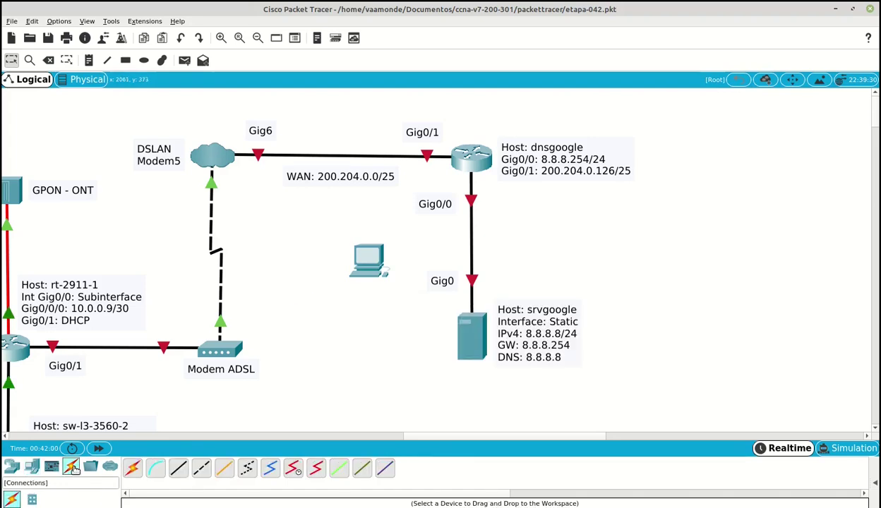
pyautogui.click(155, 467)
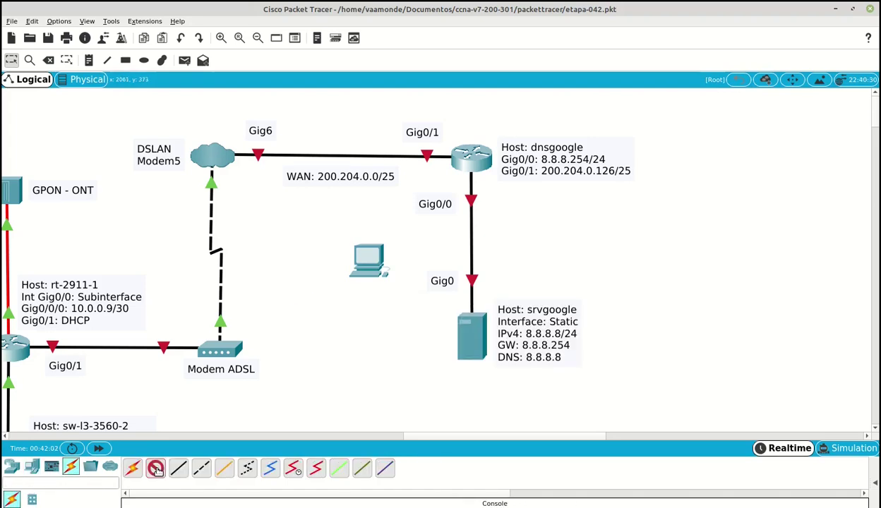
pyautogui.click(370, 252)
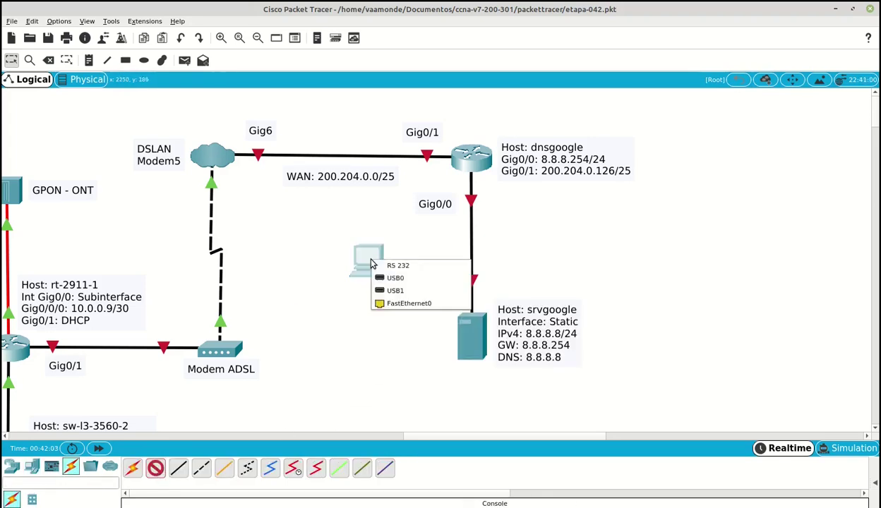
pyautogui.click(422, 259)
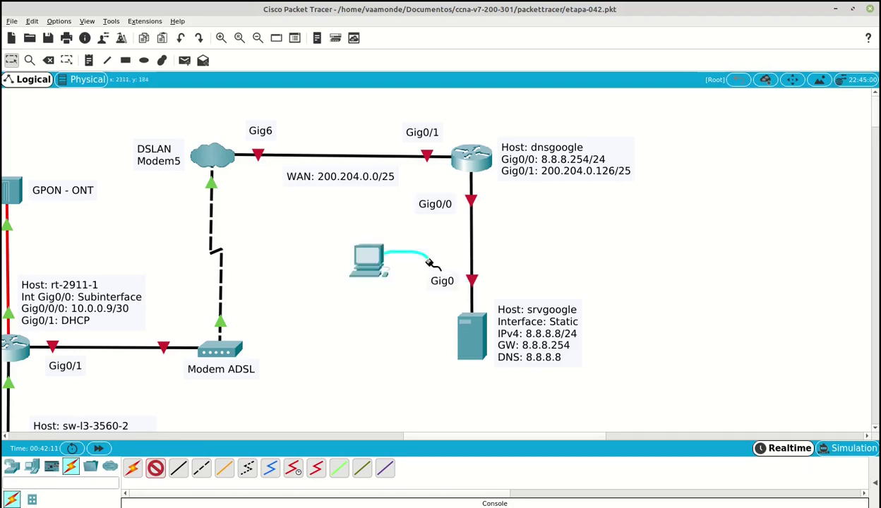
pyautogui.click(474, 163)
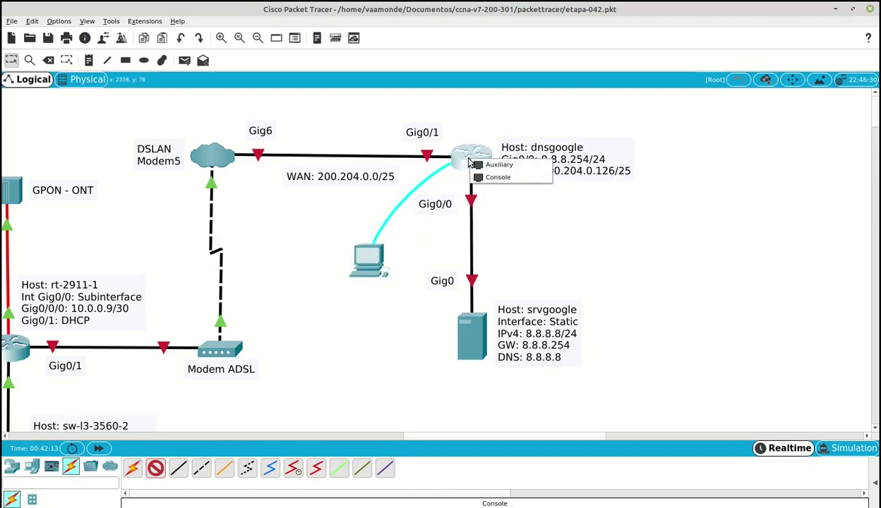
pyautogui.click(513, 178)
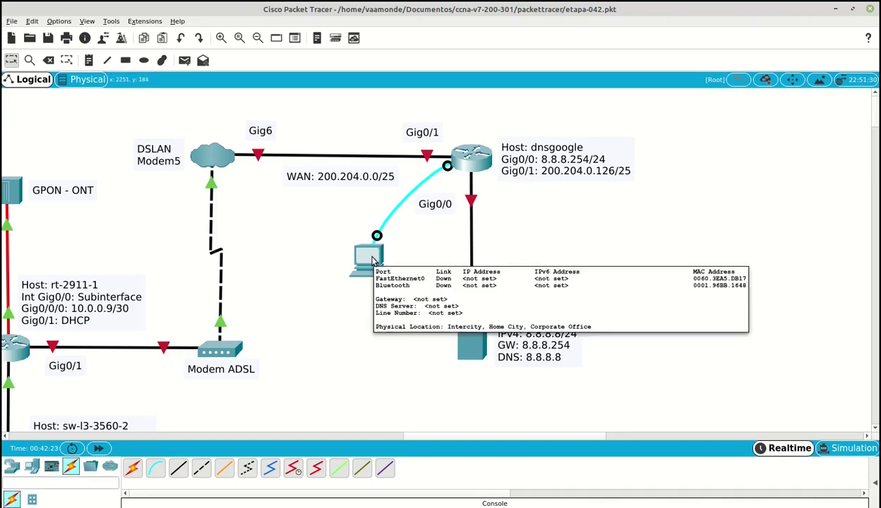
pyautogui.click(373, 261)
pyautogui.click(230, 35)
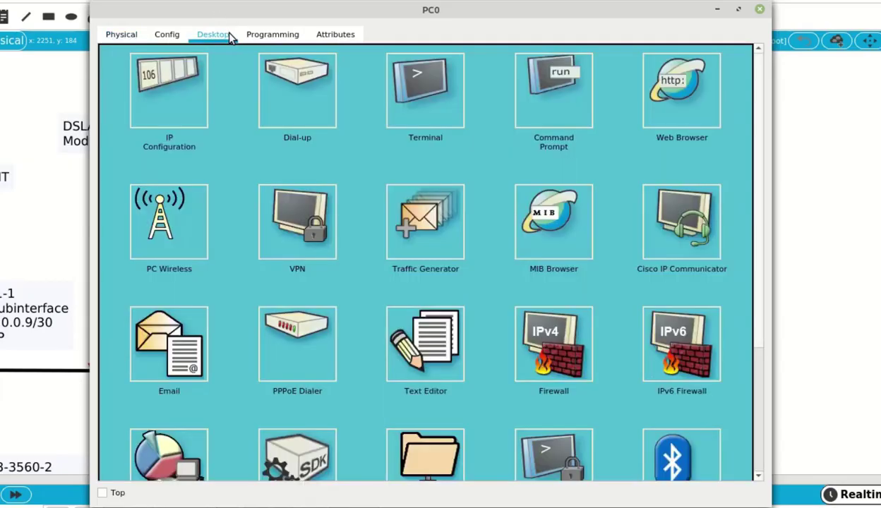
# Start PC0's Terminal with default settings and run enable to reach Router#
pyautogui.click(439, 88)
pyautogui.click(717, 202)
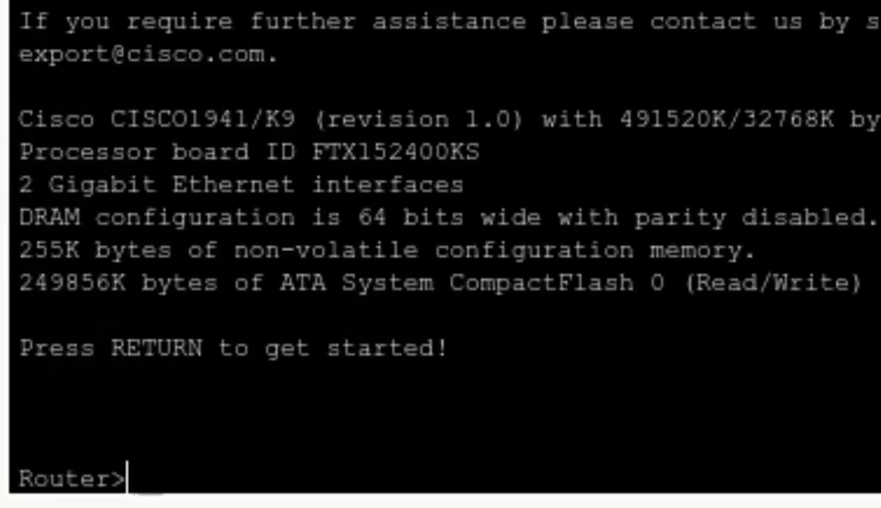
pyautogui.write('en')
pyautogui.press('Tab')
pyautogui.press('Return')
pyautogui.press('Return')
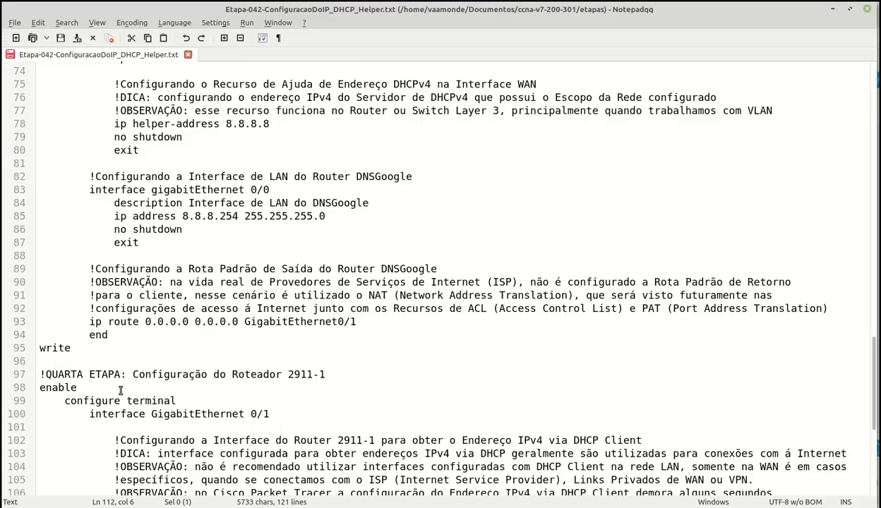
pyautogui.scroll(7, 121, 390)
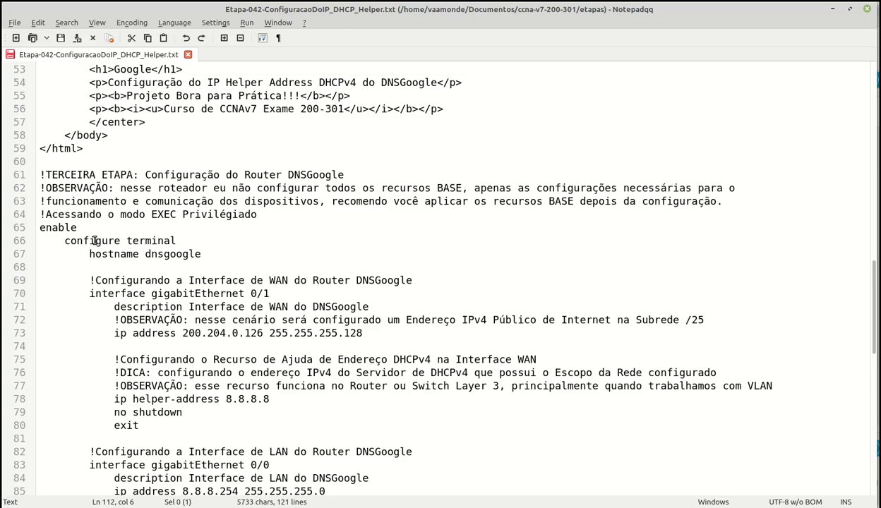
# Paste the dnsgoogle script, lines 66–95, into PC0's router console to rename, configure and save
pyautogui.moveTo(42, 244); pyautogui.dragTo(83, 355)
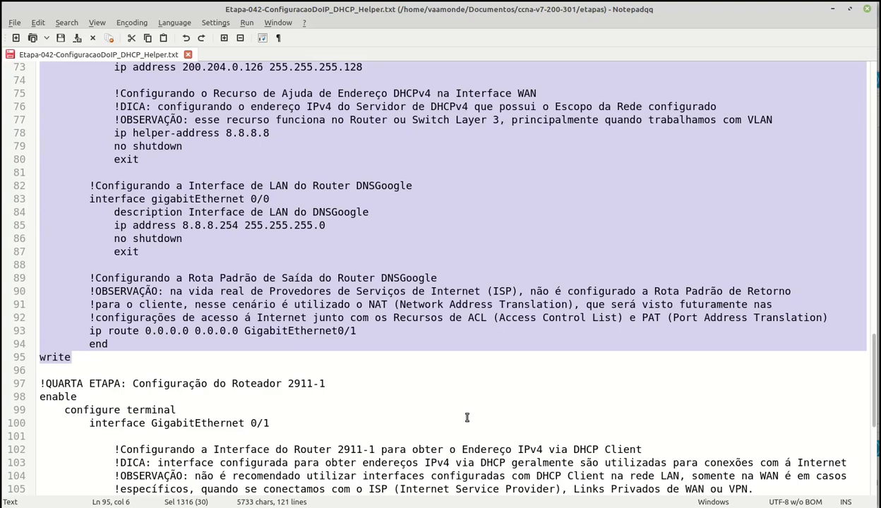
pyautogui.click(831, 9)
pyautogui.click(173, 505)
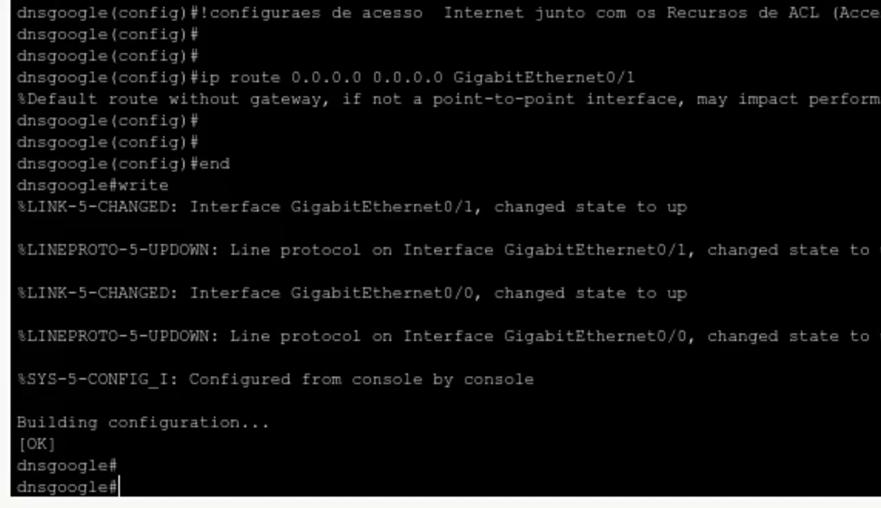
# Review both Gigabit interface blocks with show running-config | section interface
pyautogui.write('sho')
pyautogui.press('Tab')
pyautogui.write('run')
pyautogui.press('Tab')
pyautogui.write('| se')
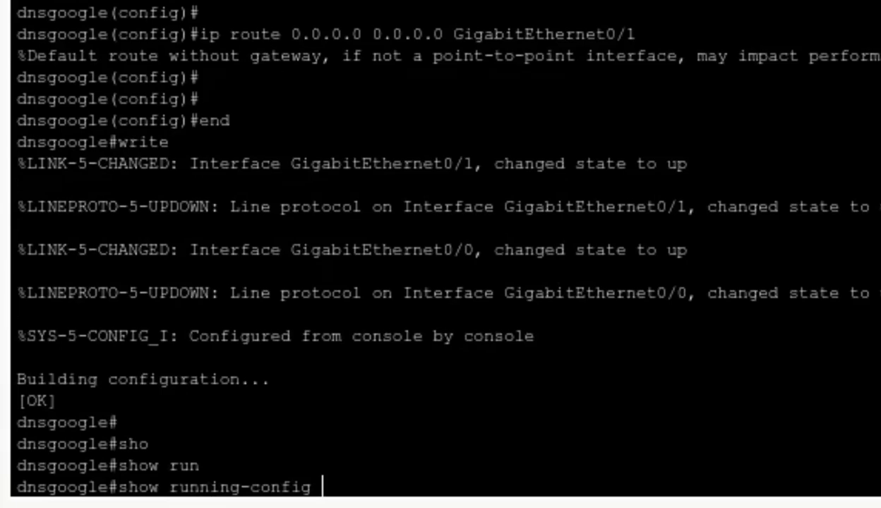
pyautogui.write('c')
pyautogui.press('Tab')
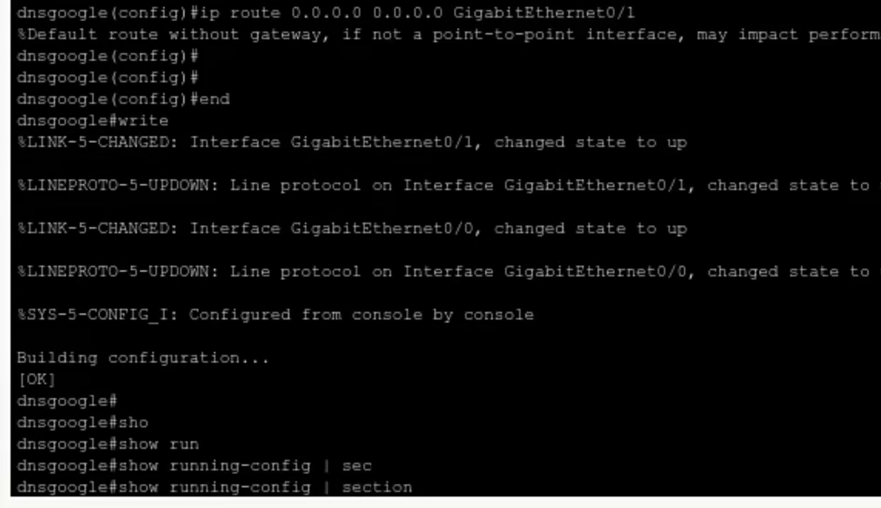
pyautogui.write('interface')
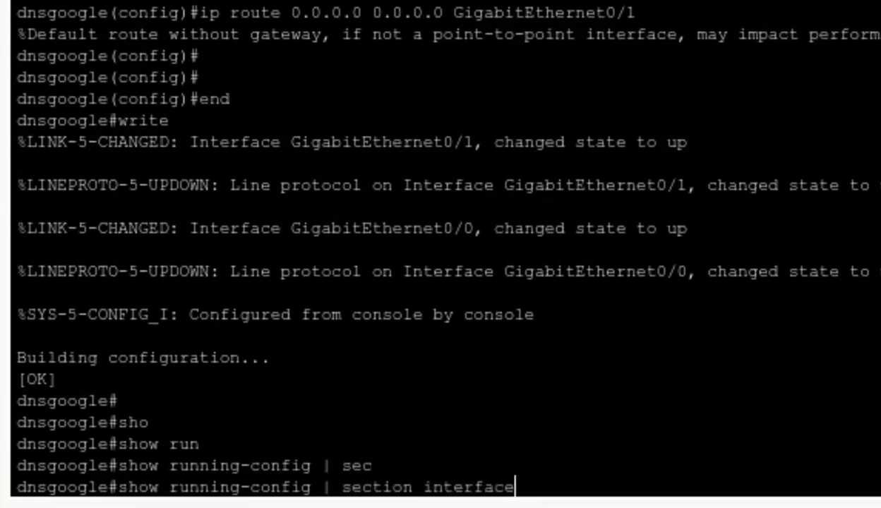
pyautogui.press('Return')
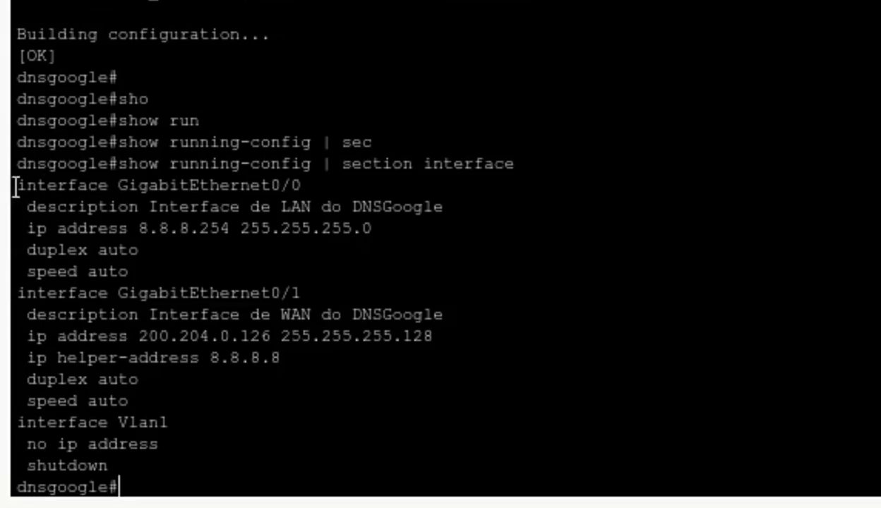
pyautogui.moveTo(16, 189); pyautogui.dragTo(205, 400)
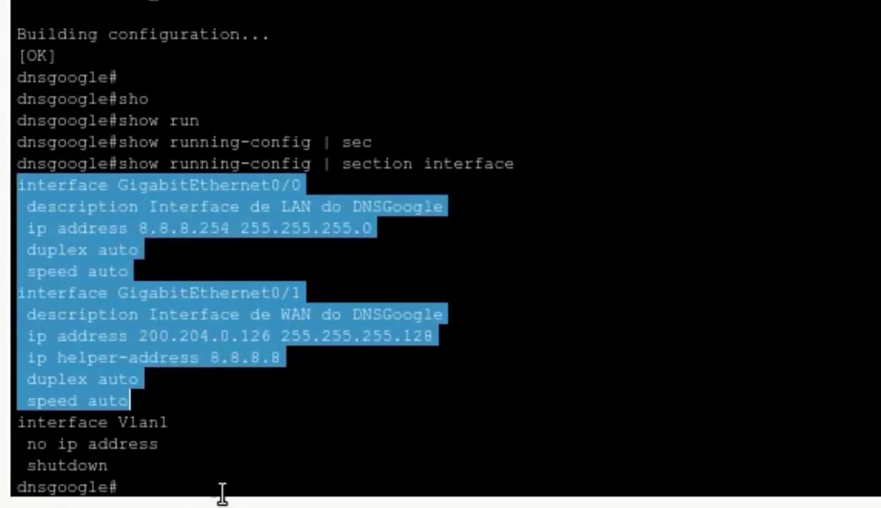
pyautogui.click(222, 490)
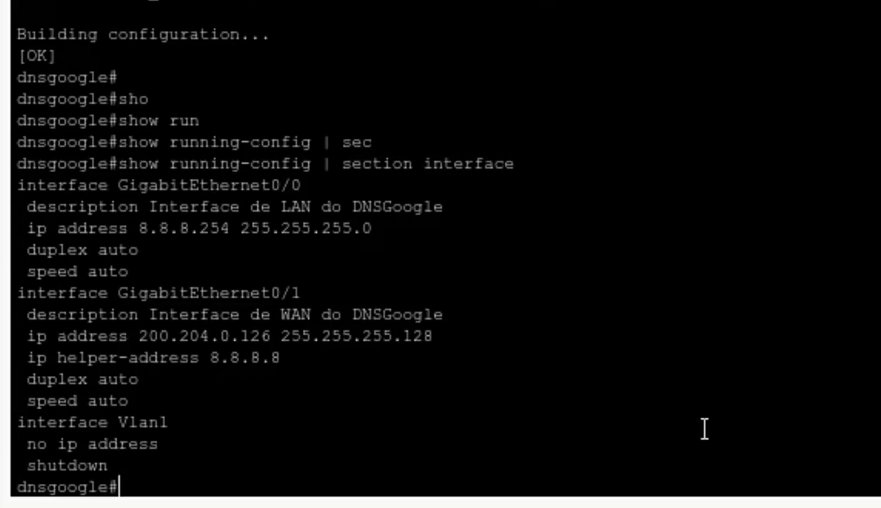
# Confirm with show ip interface brief: Gig0/0 8.8.8.254 and Gig0/1 200.204.0.126 up/up
pyautogui.press('Return')
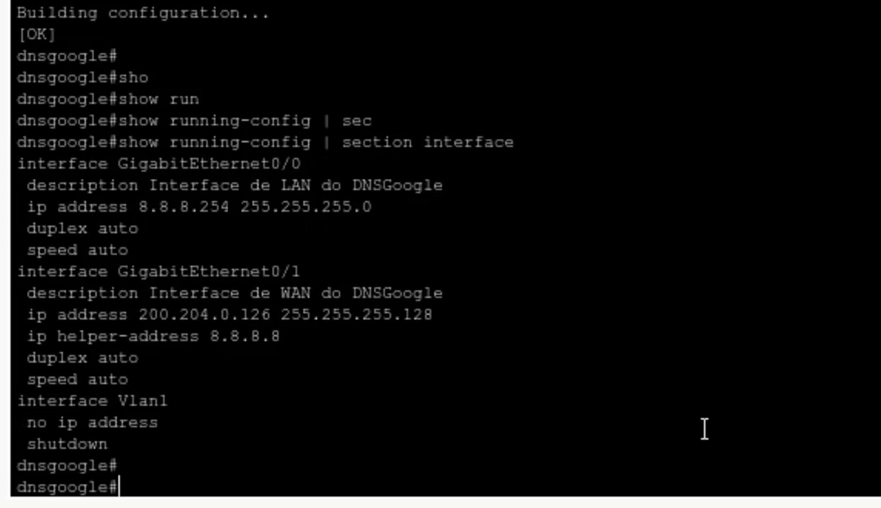
pyautogui.write('sho')
pyautogui.press('Tab')
pyautogui.write('ip int')
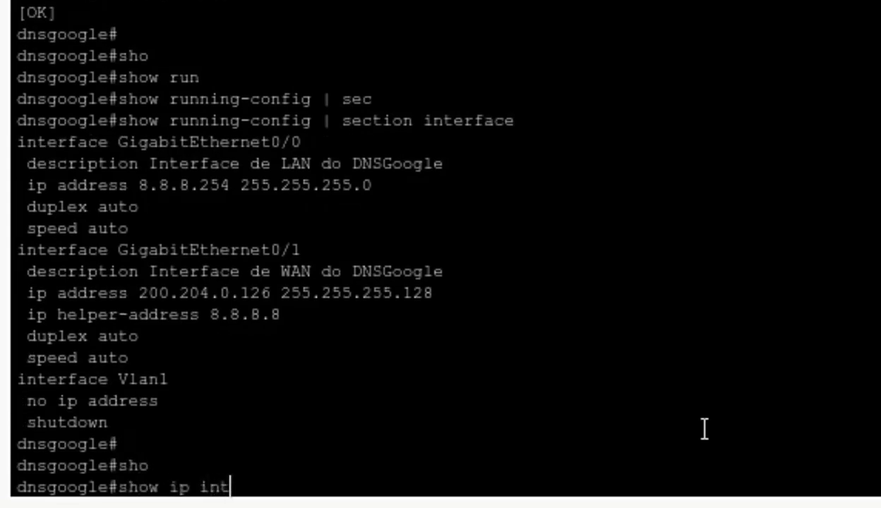
pyautogui.press('Tab')
pyautogui.write('bri')
pyautogui.press('Tab')
pyautogui.press('Return')
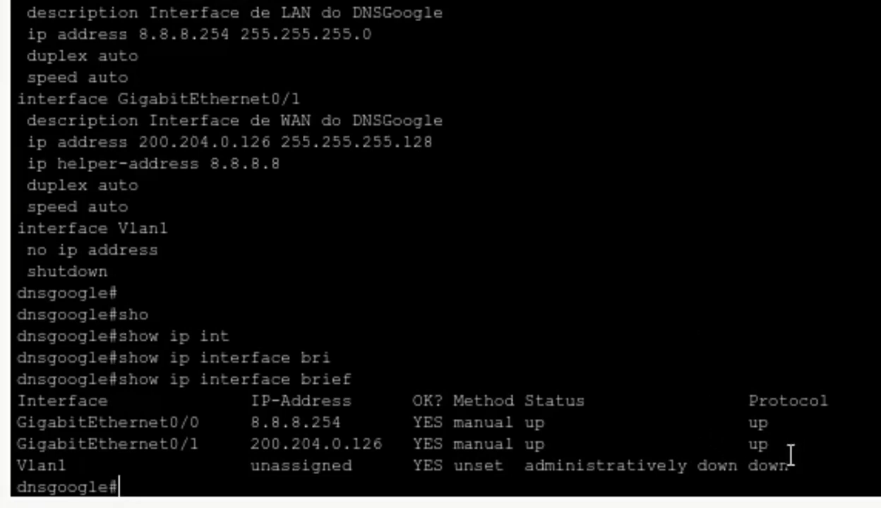
pyautogui.moveTo(769, 445); pyautogui.dragTo(12, 421)
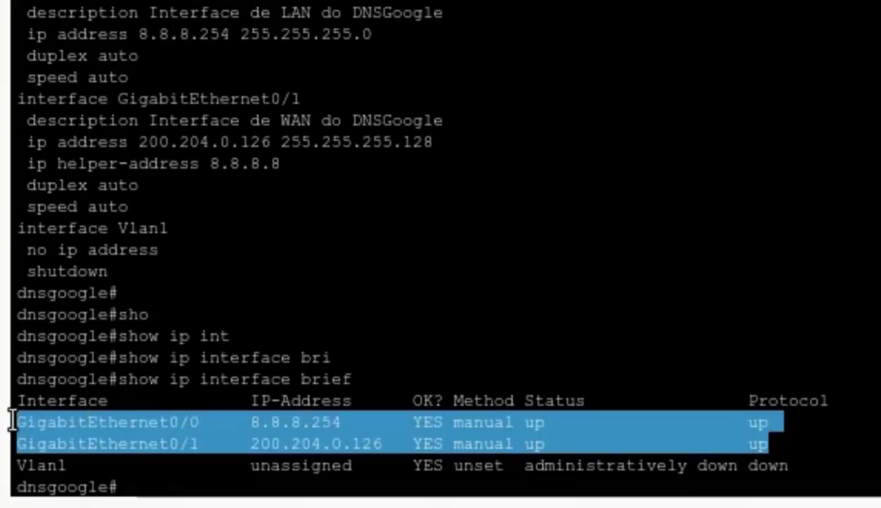
pyautogui.click(203, 477)
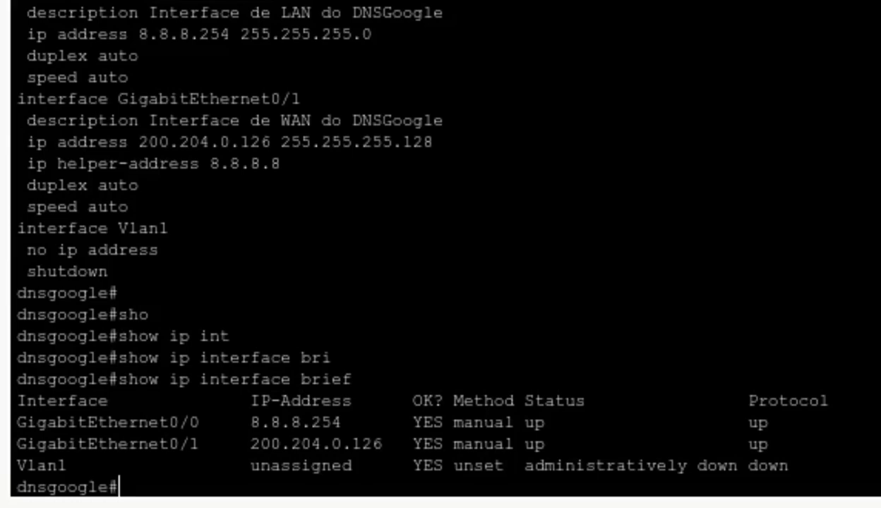
pyautogui.press('Return')
pyautogui.write('sho')
pyautogui.press('Tab')
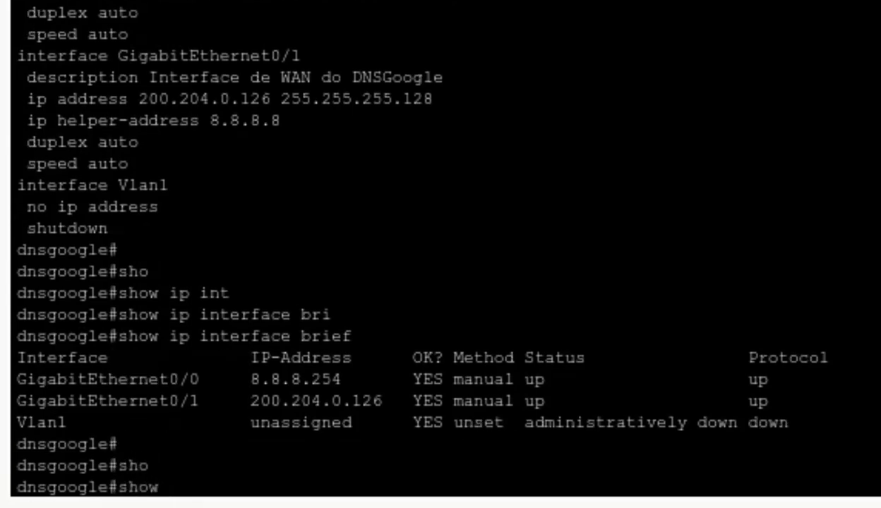
# Check show ip route for the default route via GigabitEthernet0/1
pyautogui.write('ip rou')
pyautogui.press('Tab')
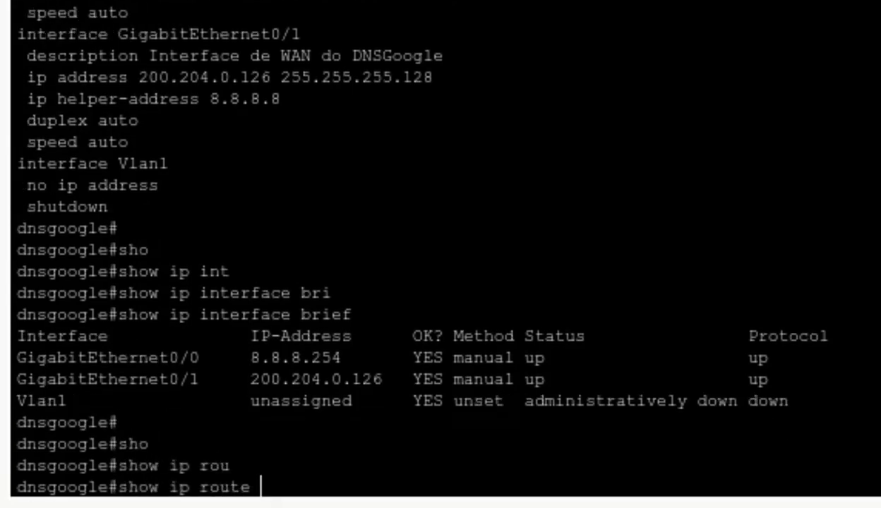
pyautogui.press('Return')
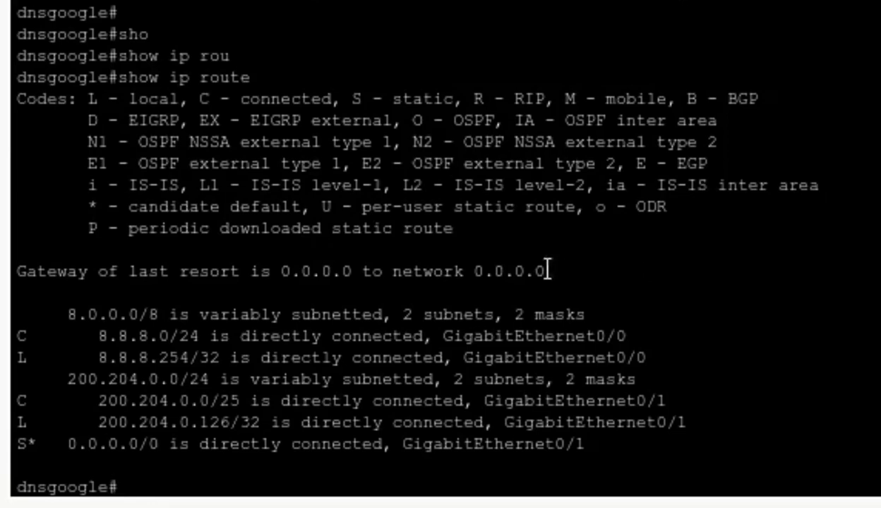
pyautogui.keyDown('shift'); pyautogui.click(13, 274); pyautogui.keyUp('shift')
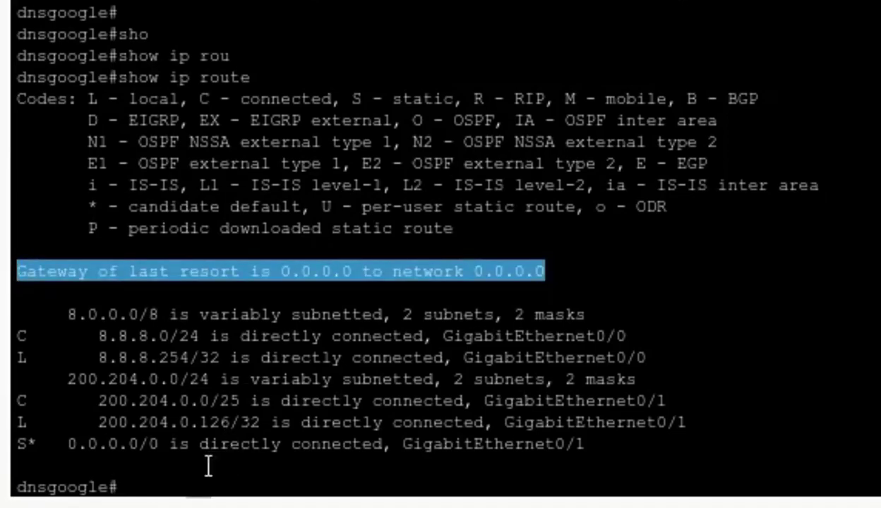
pyautogui.click(182, 484)
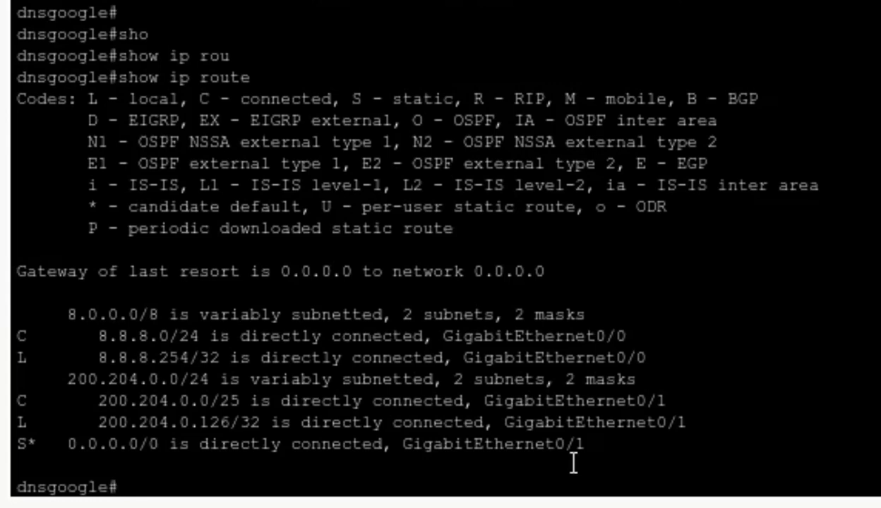
pyautogui.moveTo(585, 443); pyautogui.dragTo(16, 446)
pyautogui.click(151, 482)
# Ping 8.8.8.8 from dnsgoogle (4/5 succeed) and exit the console session
pyautogui.write('ping')
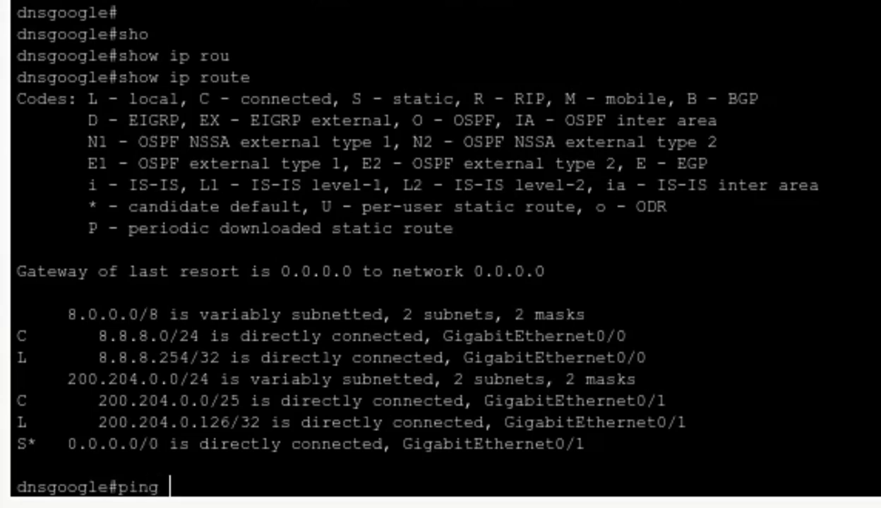
pyautogui.write(' 8.8.8.8')
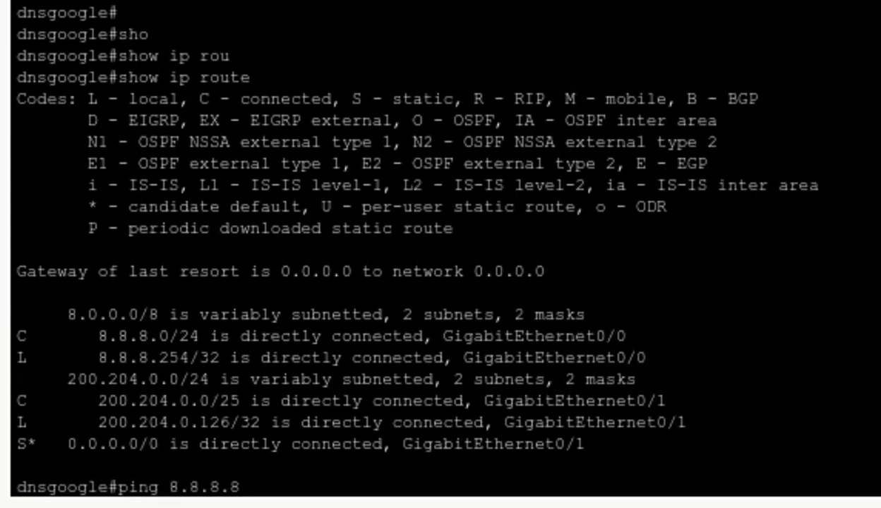
pyautogui.press('Return')
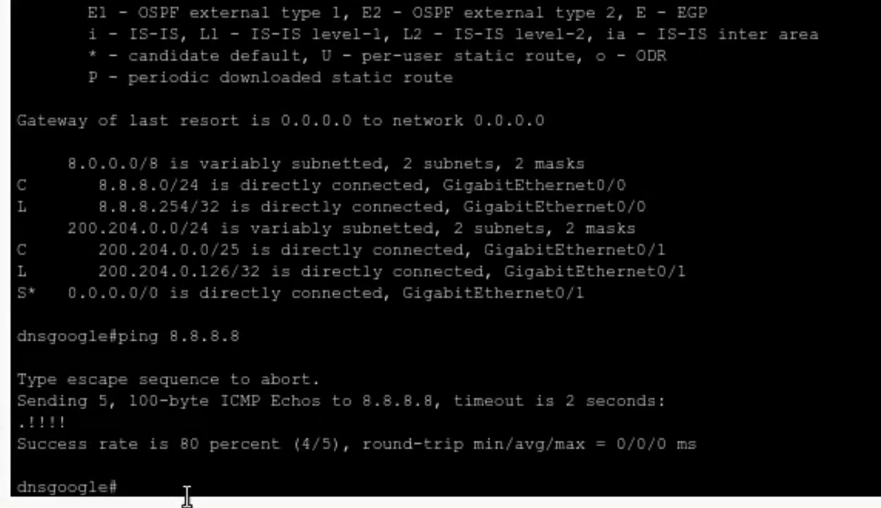
pyautogui.write('exit')
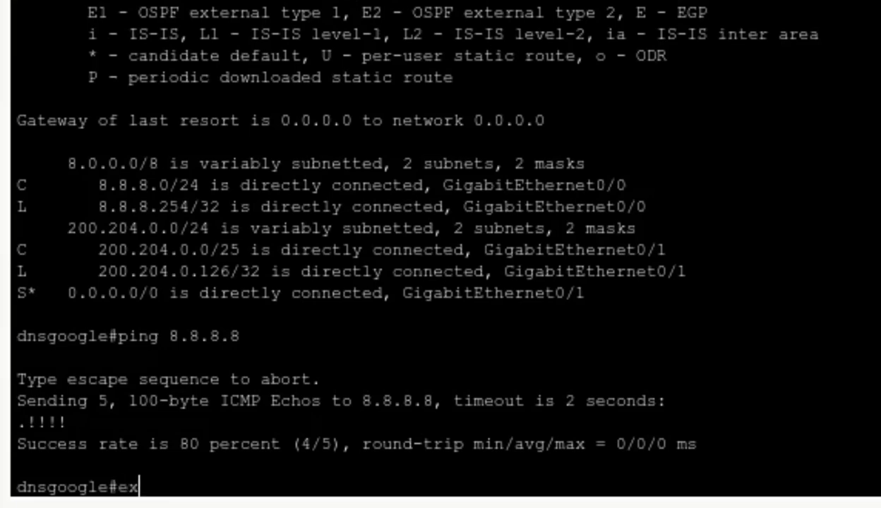
pyautogui.press('Return')
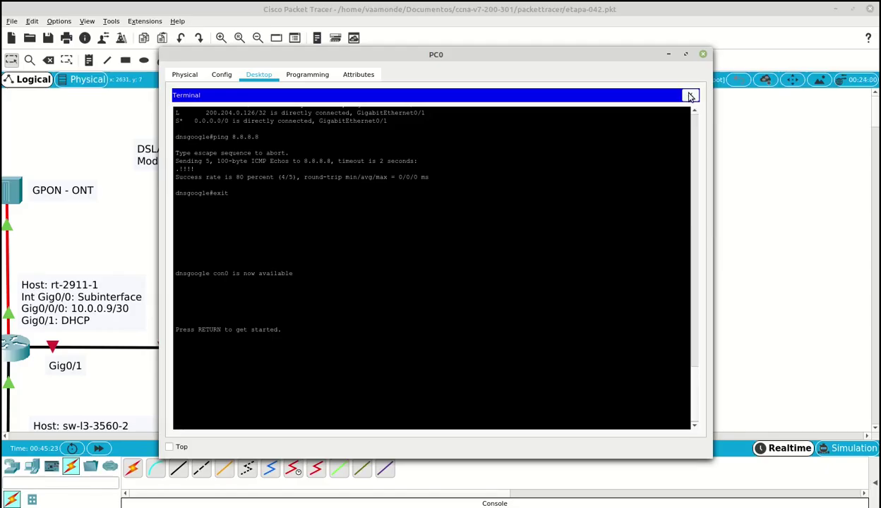
# Close PC0's windows and scroll the topology to the 2960-5/6 switches and desktops 09–16
pyautogui.click(690, 96)
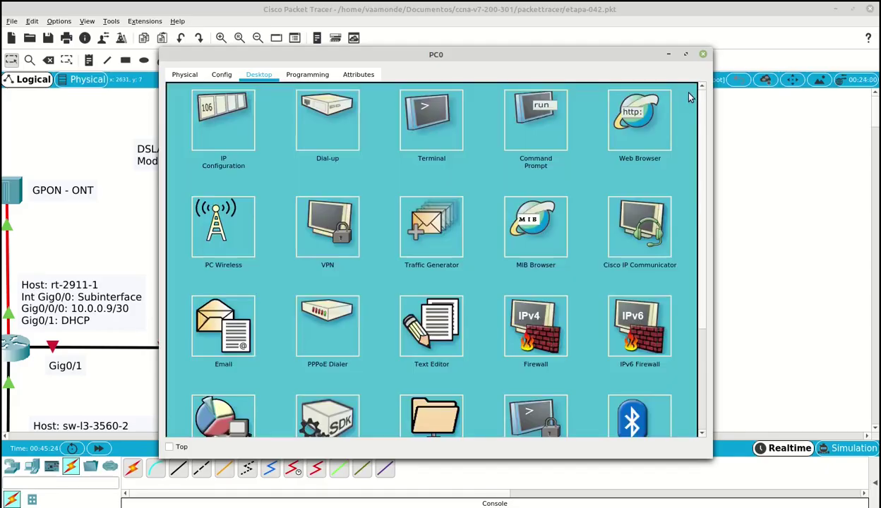
pyautogui.click(703, 57)
pyautogui.hscroll(-10, 512, 428)
pyautogui.hscroll(1, 462, 425)
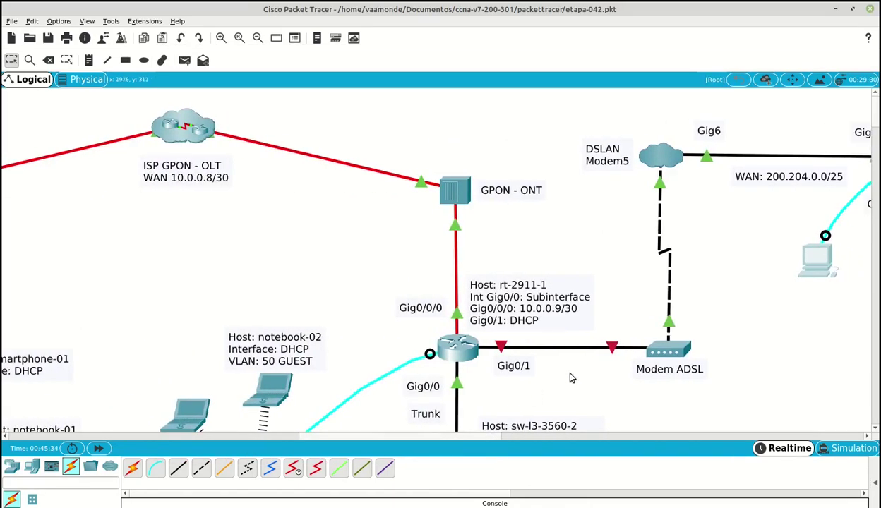
pyautogui.scroll(-3, 555, 363)
pyautogui.scroll(-2, 572, 378)
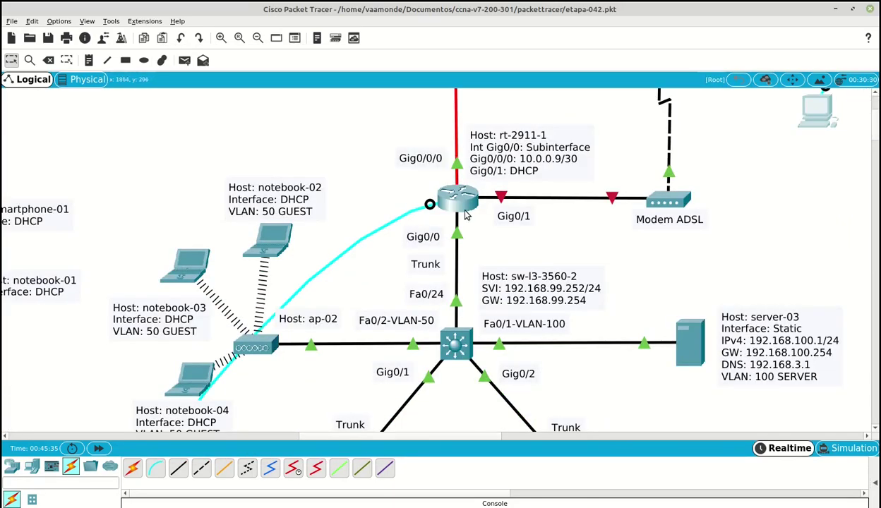
pyautogui.scroll(-15, 628, 277)
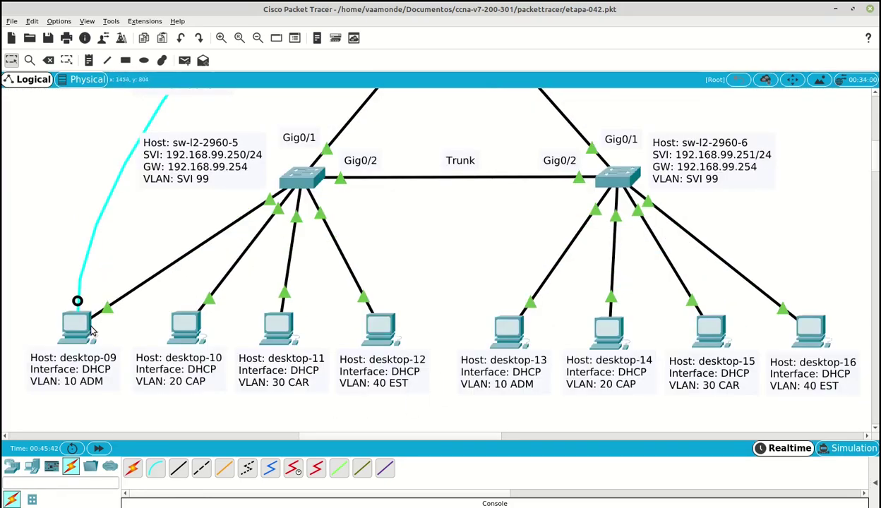
pyautogui.scroll(10, 99, 265)
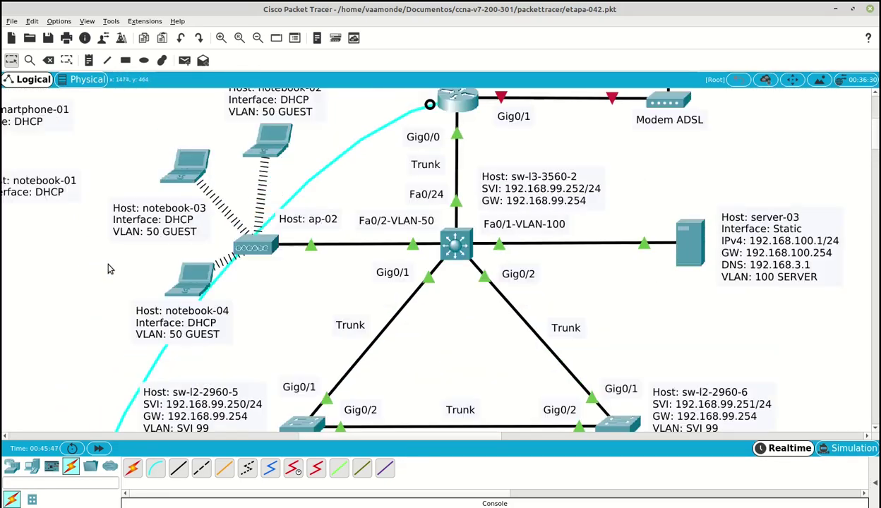
pyautogui.scroll(-10, 176, 342)
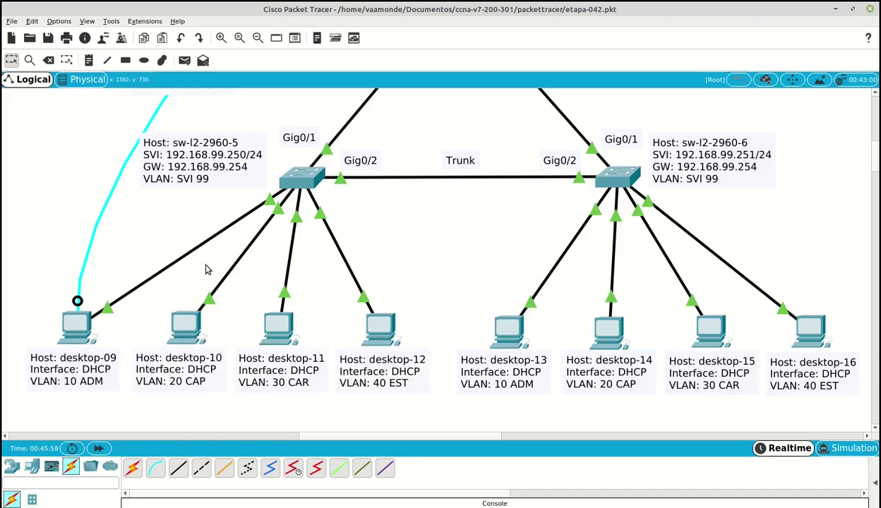
# Open desktop-09's Terminal and log into rt-2911-1's console with the admin credentials
pyautogui.click(83, 331)
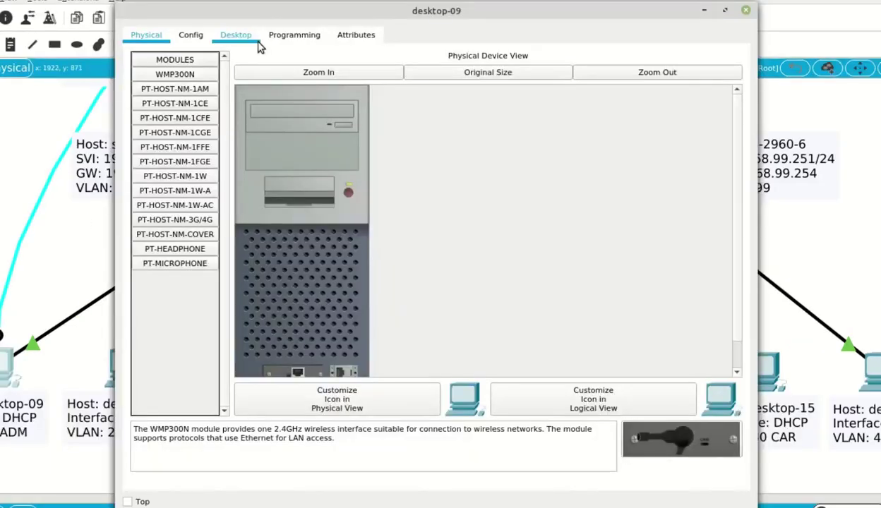
pyautogui.click(235, 35)
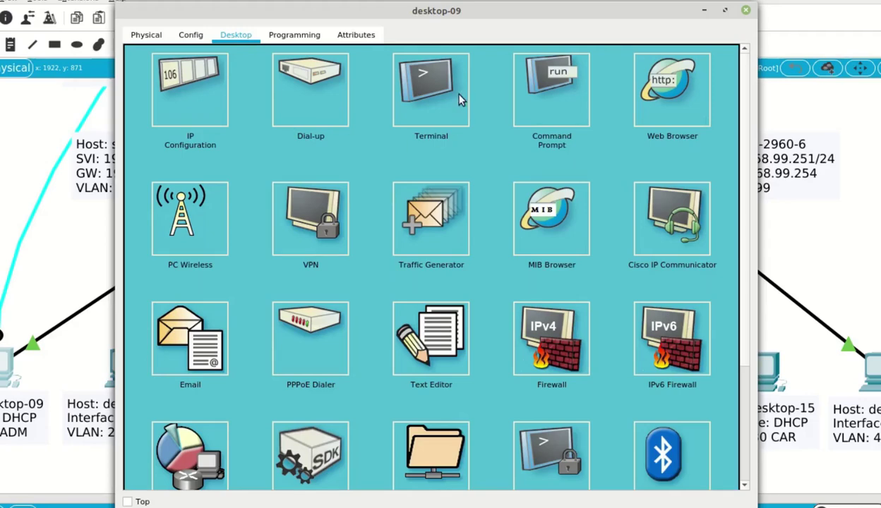
pyautogui.click(447, 92)
pyautogui.click(703, 198)
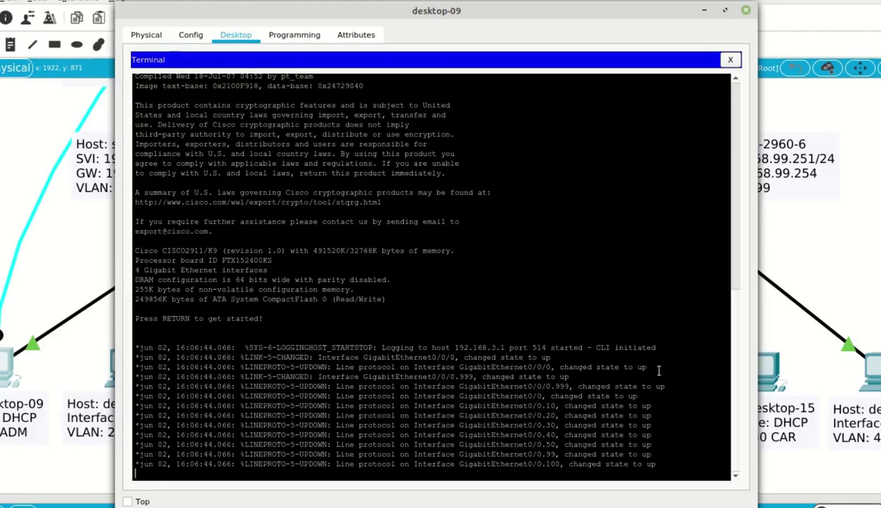
pyautogui.press('Return')
pyautogui.write('admin')
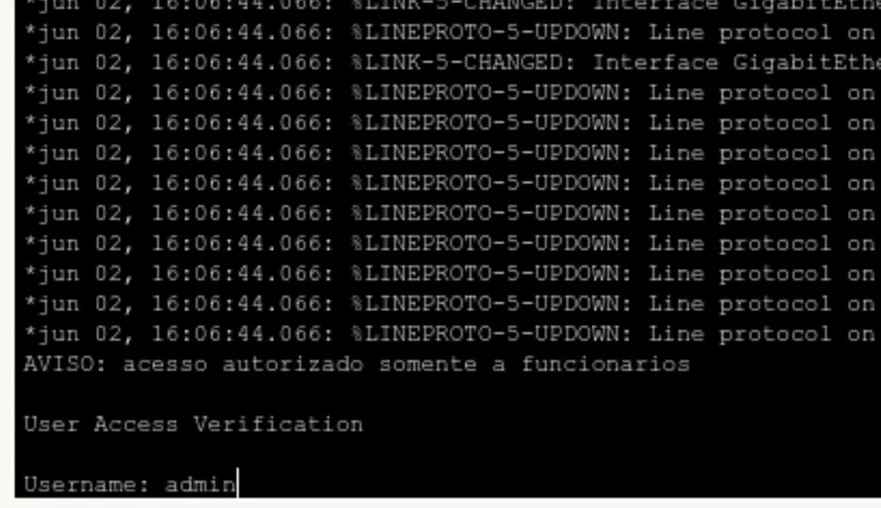
pyautogui.press('Return')
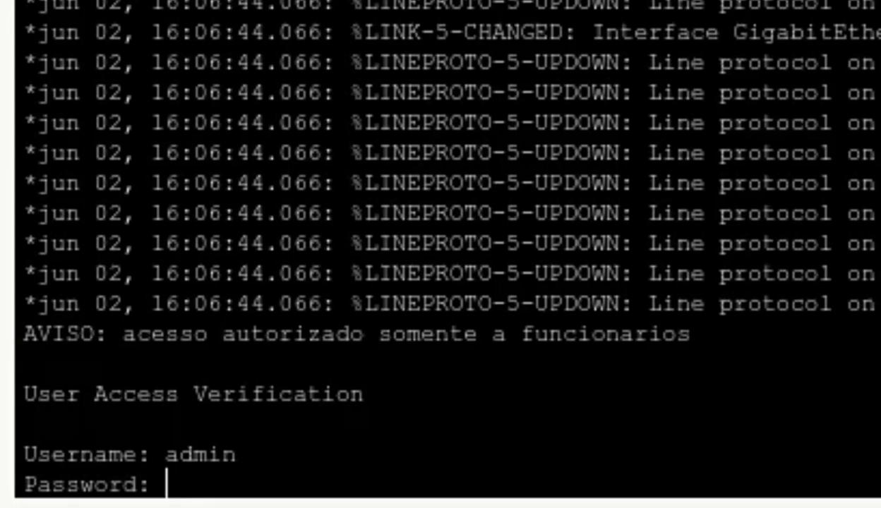
pyautogui.press('Return')
pyautogui.press('Return')
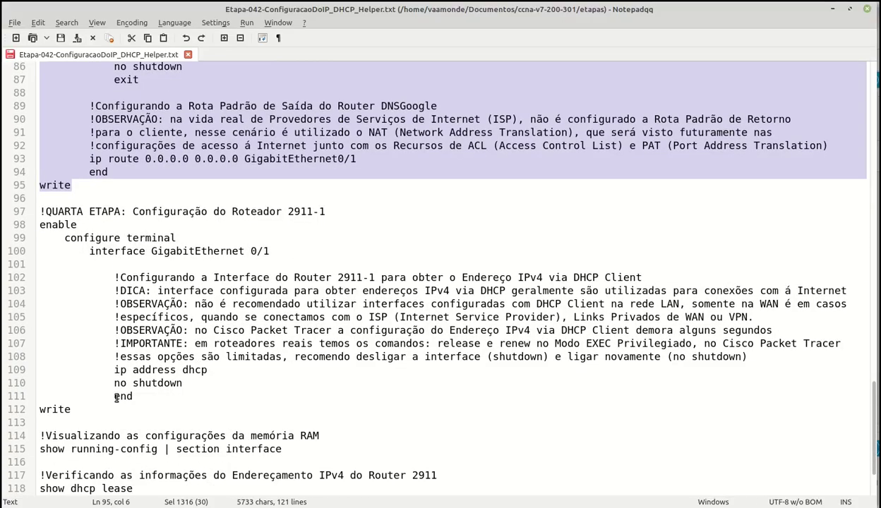
# Select the Gig0/1 DHCP block, lines 99–112, in the QUARTA ETAPA script
pyautogui.scroll(-1, 114, 361)
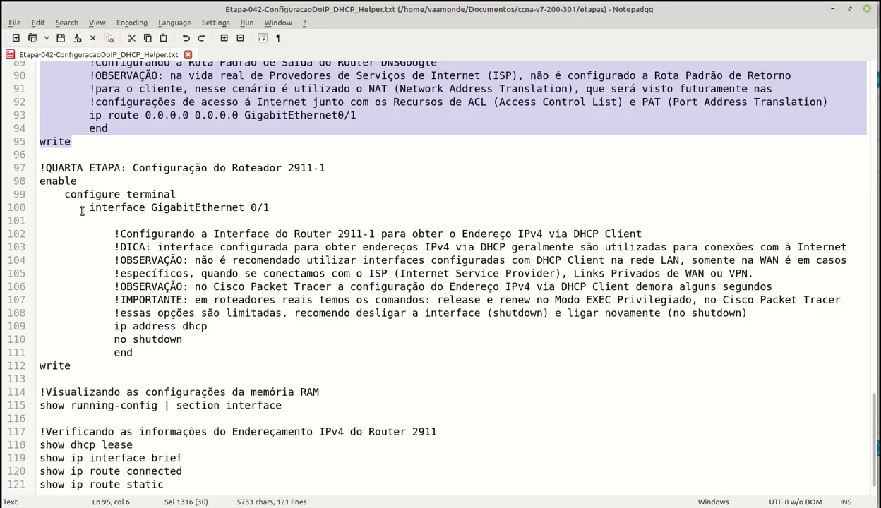
pyautogui.click(40, 195)
pyautogui.moveTo(40, 196); pyautogui.dragTo(76, 363)
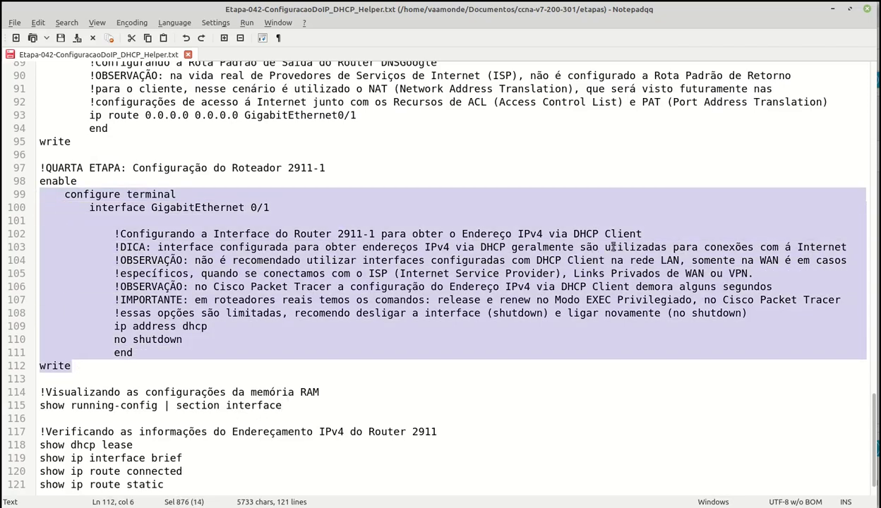
# Paste the Gig0/1 ip address dhcp commands into rt-2911-1's CLI and save
pyautogui.hotkey('ctrl', 'c')
pyautogui.hotkey('alt', 'Tab')
pyautogui.rightClick(317, 470)
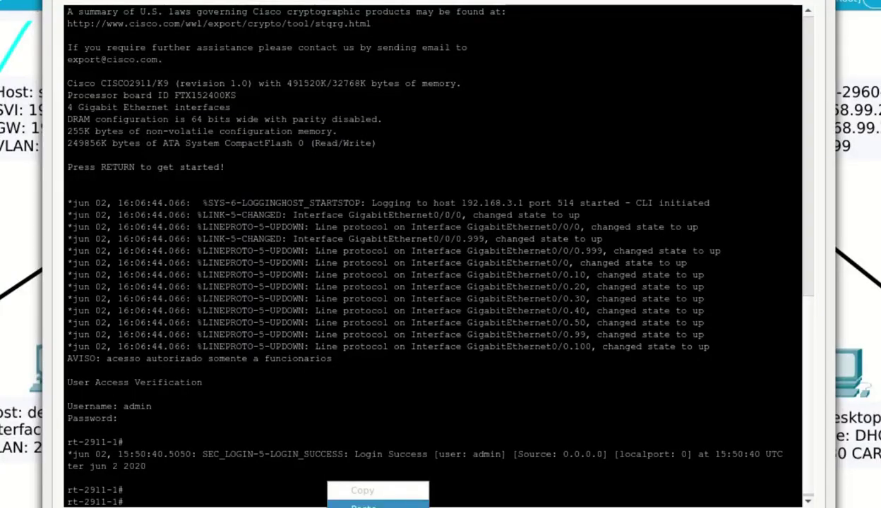
pyautogui.click(352, 488)
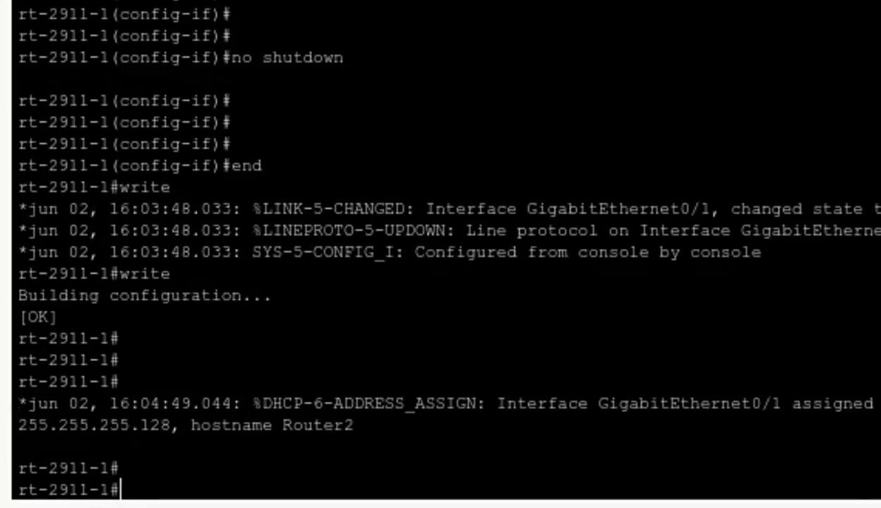
# Page through show running-config | section interface to confirm Gig0/1 runs ip address dhcp
pyautogui.write('sho')
pyautogui.press('Tab')
pyautogui.write('run')
pyautogui.press('Tab')
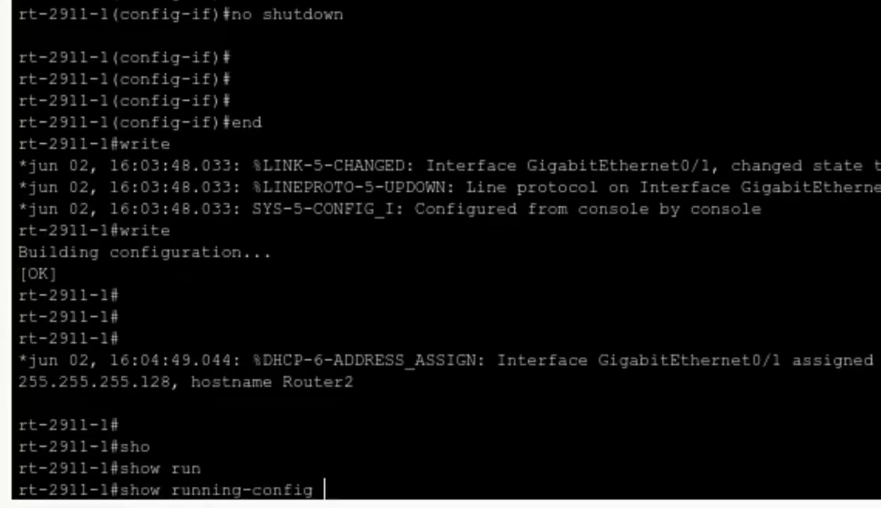
pyautogui.write('| sec')
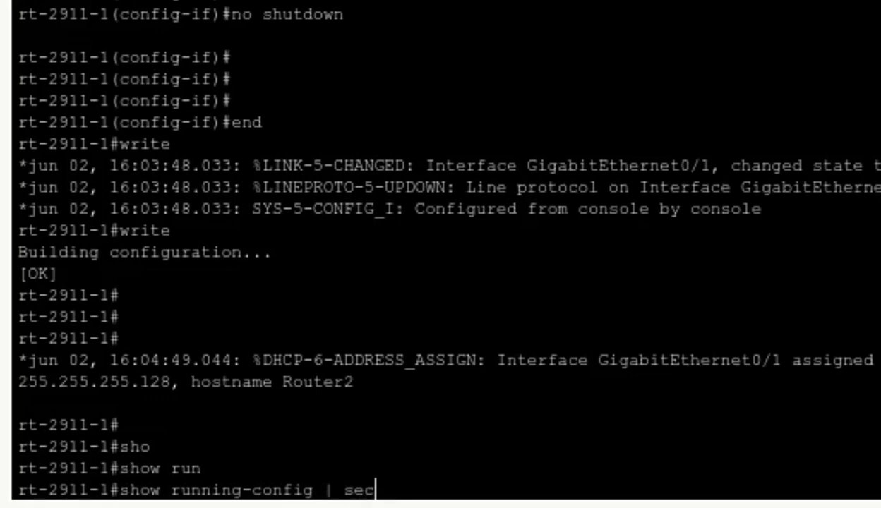
pyautogui.press('Tab')
pyautogui.write('interface')
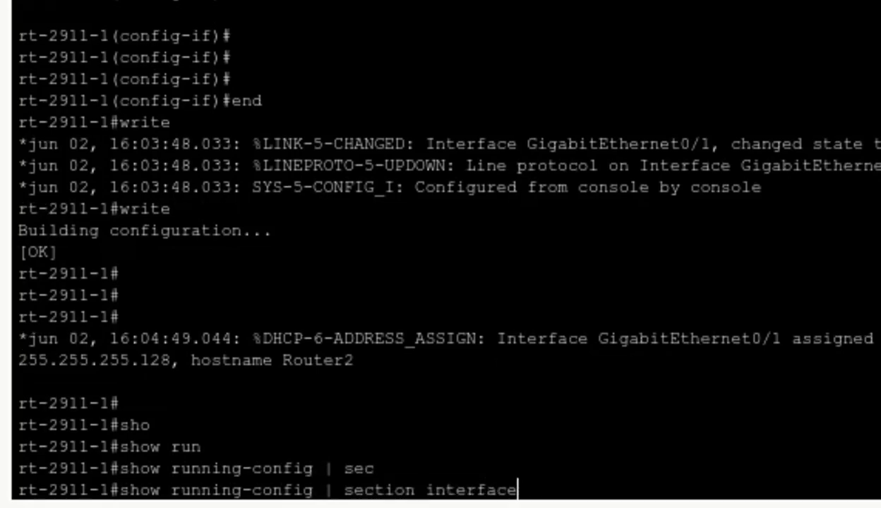
pyautogui.press('Return')
pyautogui.press('space')
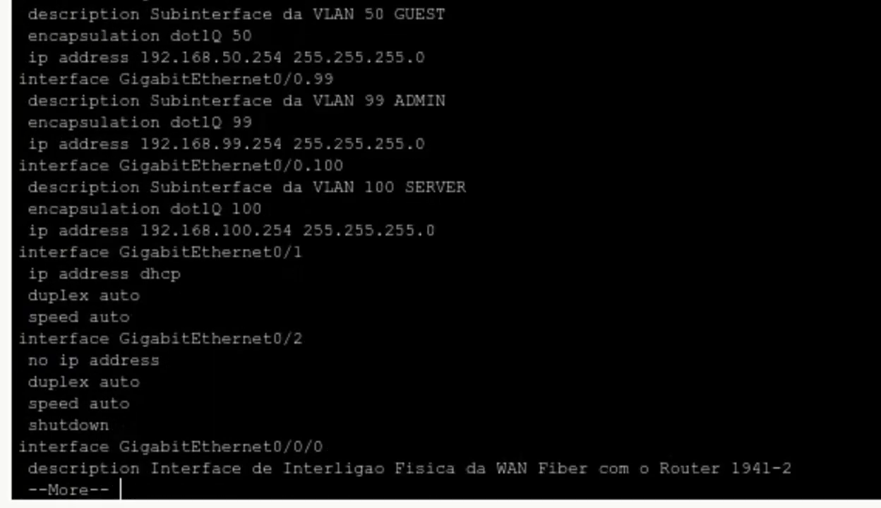
pyautogui.press('space')
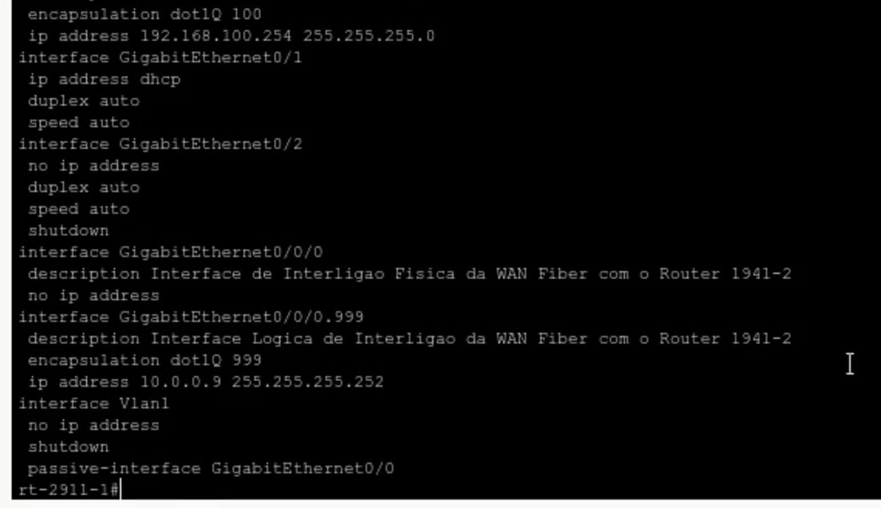
pyautogui.moveTo(19, 57); pyautogui.dragTo(340, 127)
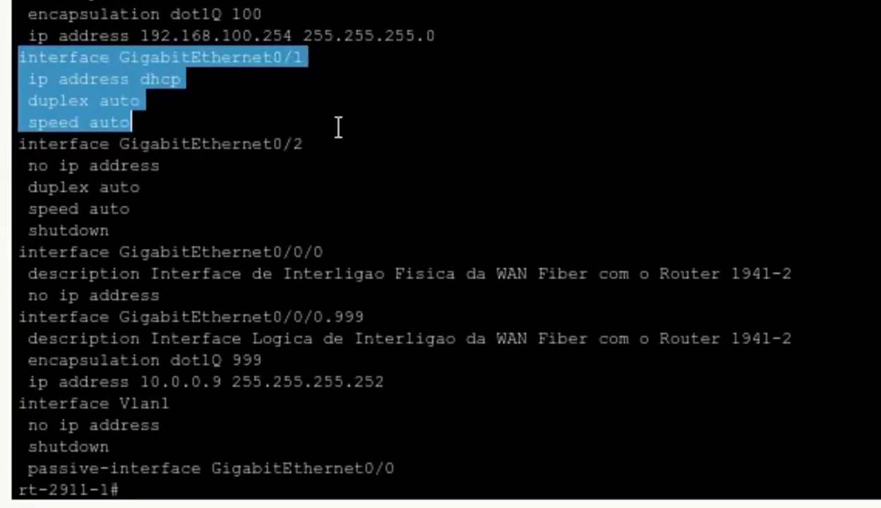
pyautogui.click(295, 488)
pyautogui.press('Return')
pyautogui.press('Return')
# Run show ip interface brief and confirm Gig0/1 at 200.204.0.11, method DHCP, up/up
pyautogui.write('sho')
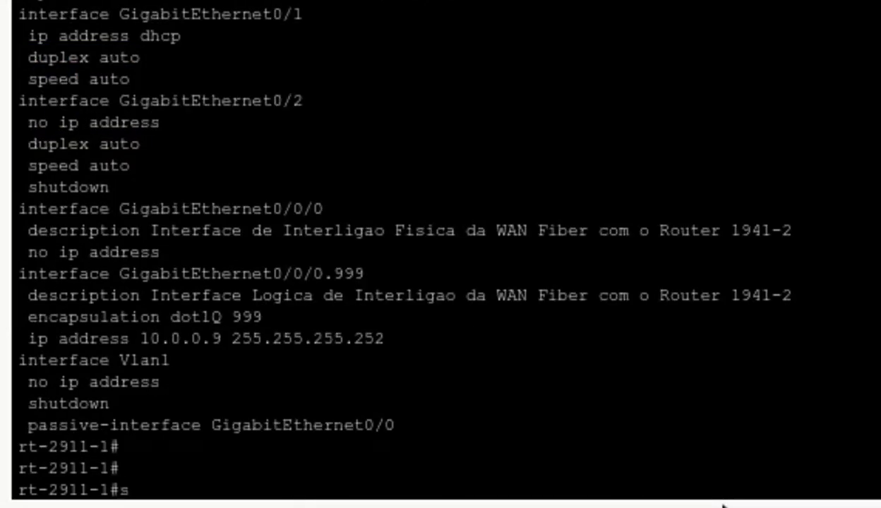
pyautogui.press('Tab')
pyautogui.write('ip int')
pyautogui.press('Tab')
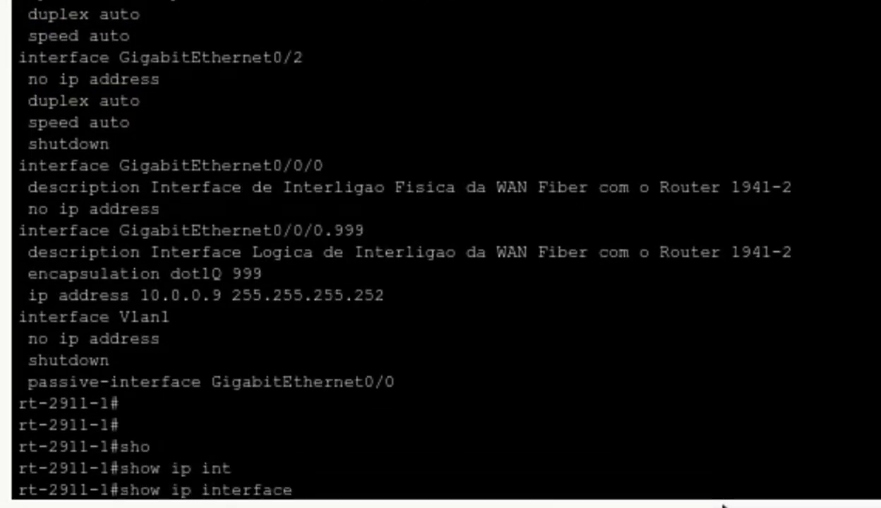
pyautogui.write('bri')
pyautogui.press('Tab')
pyautogui.press('Return')
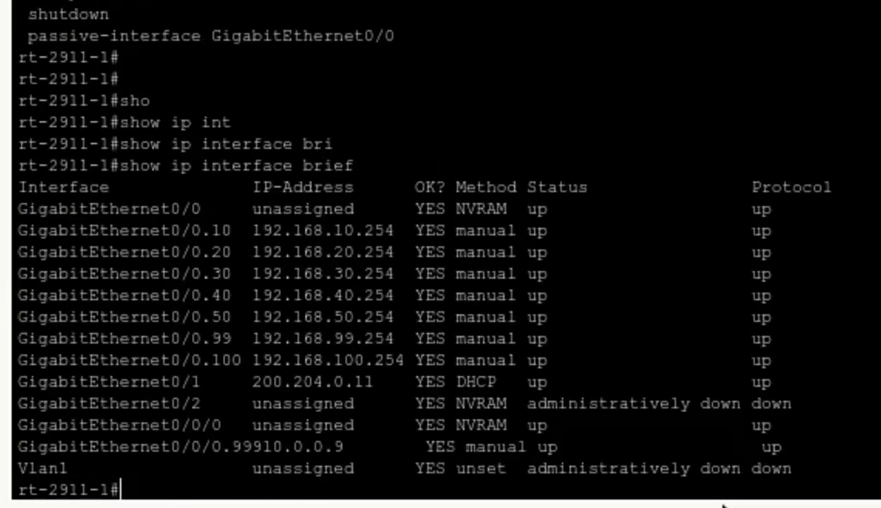
pyautogui.press('Return')
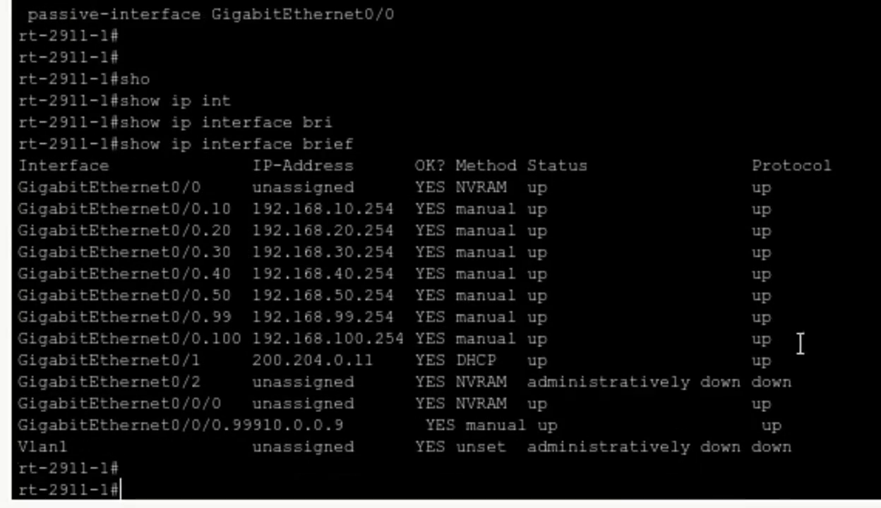
pyautogui.moveTo(773, 360); pyautogui.dragTo(32, 356)
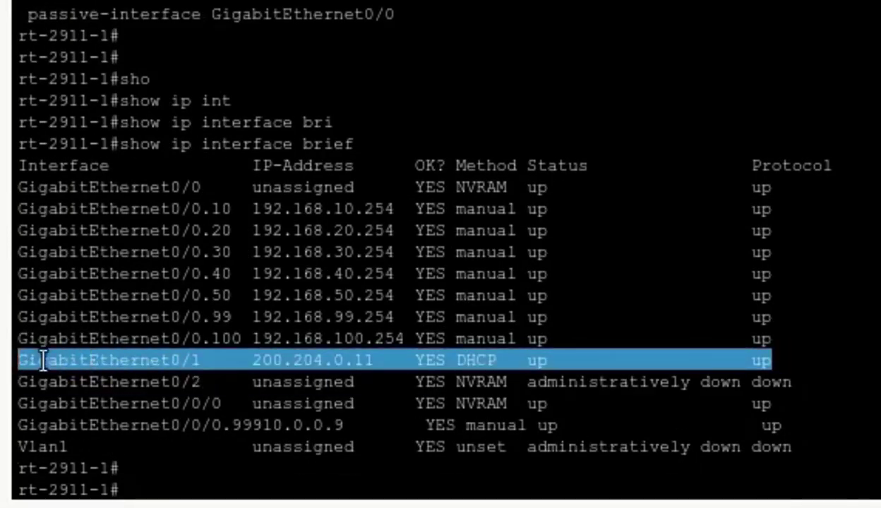
pyautogui.click(153, 486)
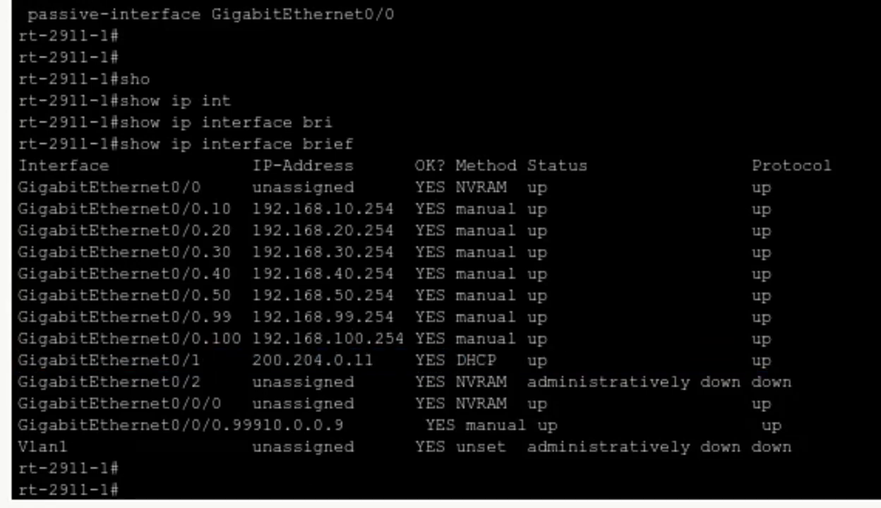
pyautogui.write('sho')
pyautogui.press('Tab')
# Run show dhcp lease on rt-2911-1 to display its DHCP lease details
pyautogui.write('dh')
pyautogui.press('Tab')
pyautogui.write('le')
pyautogui.press('Tab')
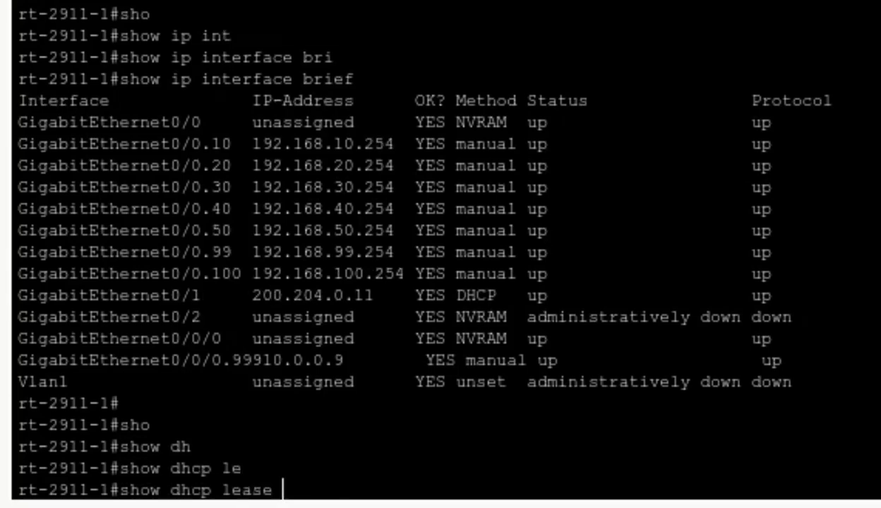
pyautogui.press('Return')
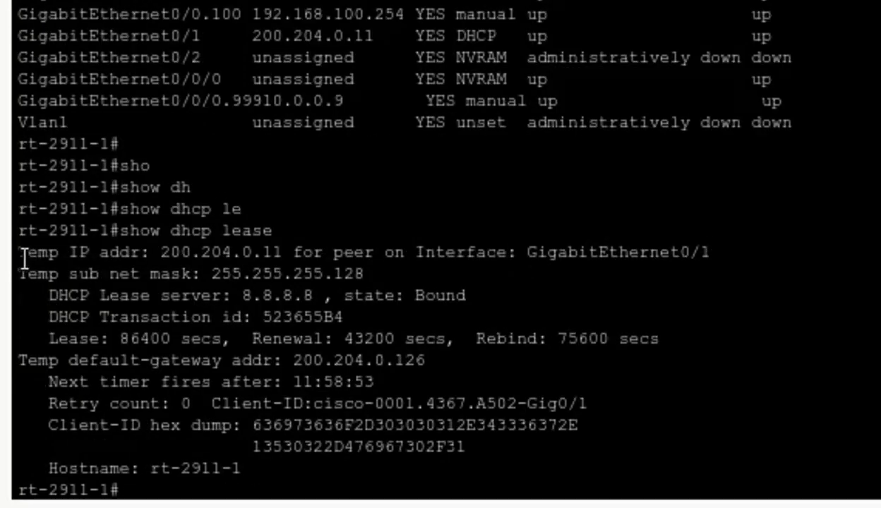
# Highlight the leased address 200.204.0.11 and the DHCP lease server 8.8.8.8 lines
pyautogui.moveTo(18, 252); pyautogui.dragTo(714, 252)
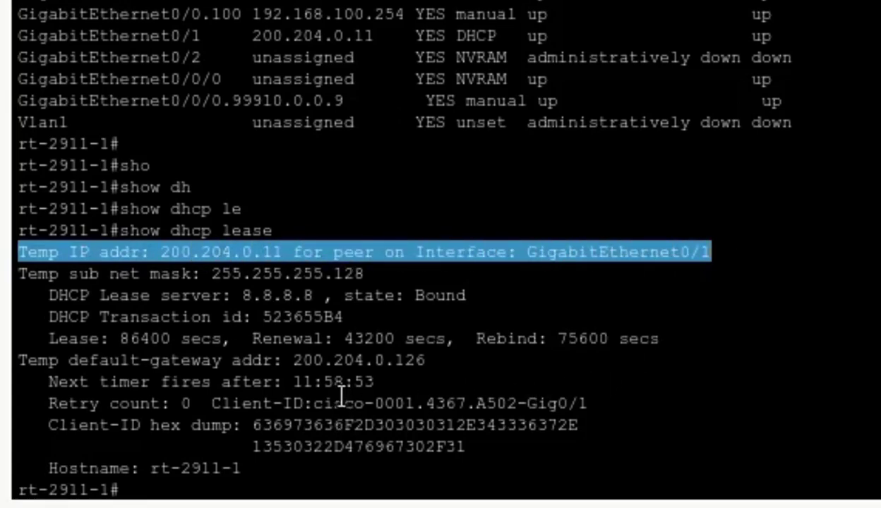
pyautogui.moveTo(51, 297); pyautogui.dragTo(325, 300)
pyautogui.click(385, 496)
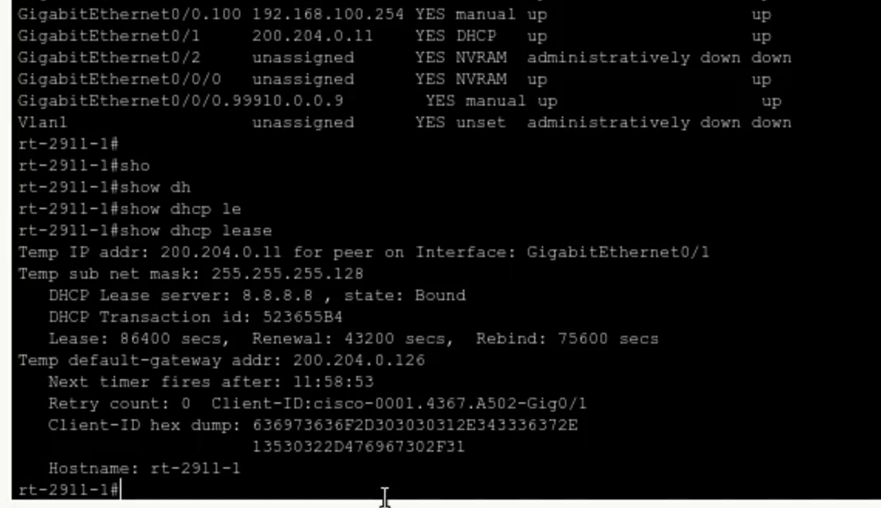
pyautogui.press('Return')
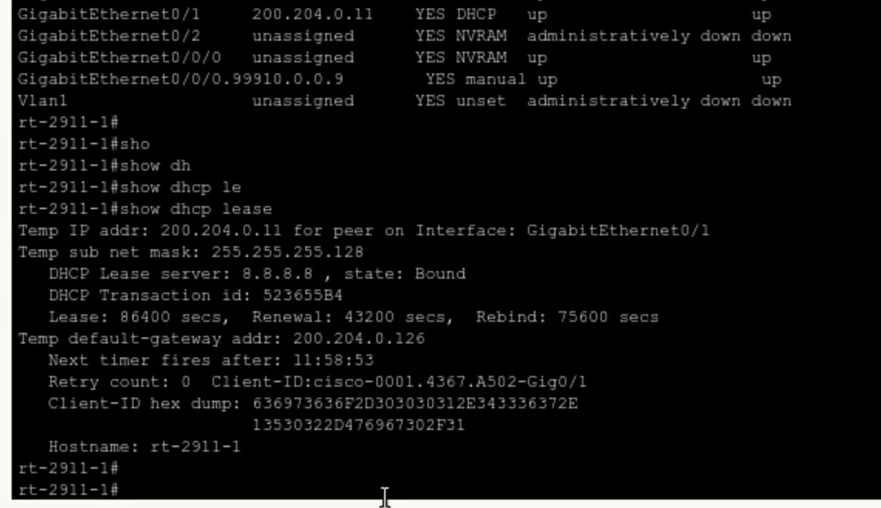
# Run show ip route and highlight the gateway of last resort 200.204.0.126
pyautogui.write('sho')
pyautogui.press('Tab')
pyautogui.write('ip rou')
pyautogui.press('Tab')
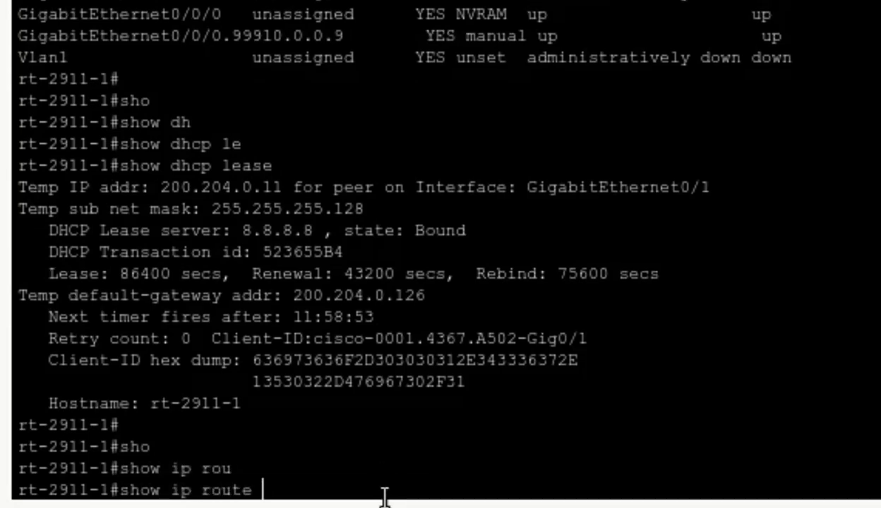
pyautogui.press('Return')
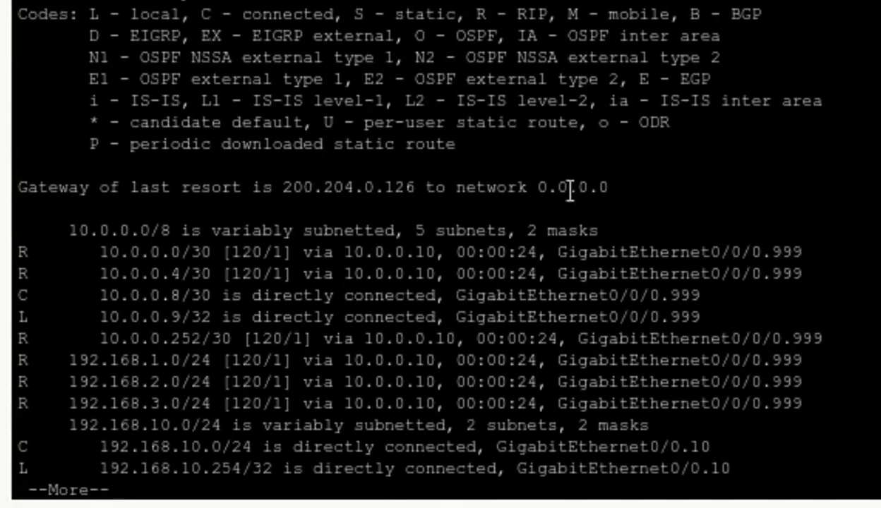
pyautogui.moveTo(607, 187); pyautogui.dragTo(17, 187)
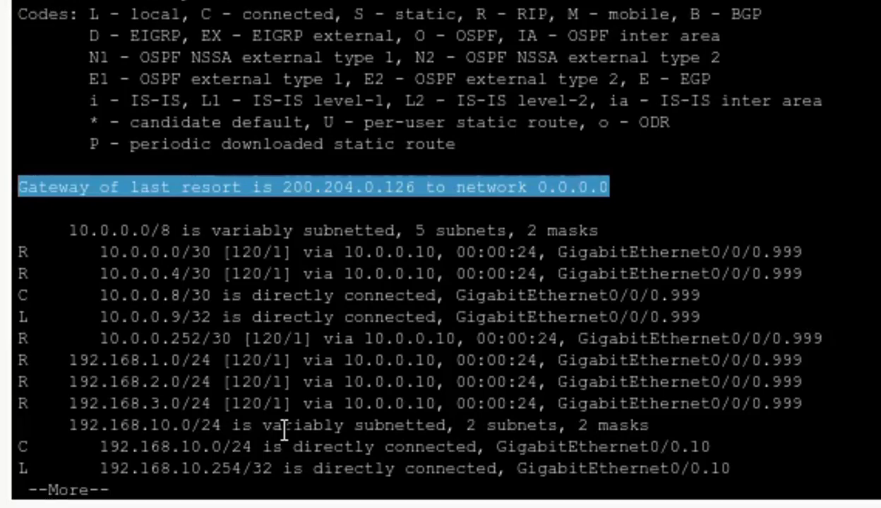
# Page through the routing table, marking the default route S* 0.0.0.0/0 via 200.204.0.126
pyautogui.press('space')
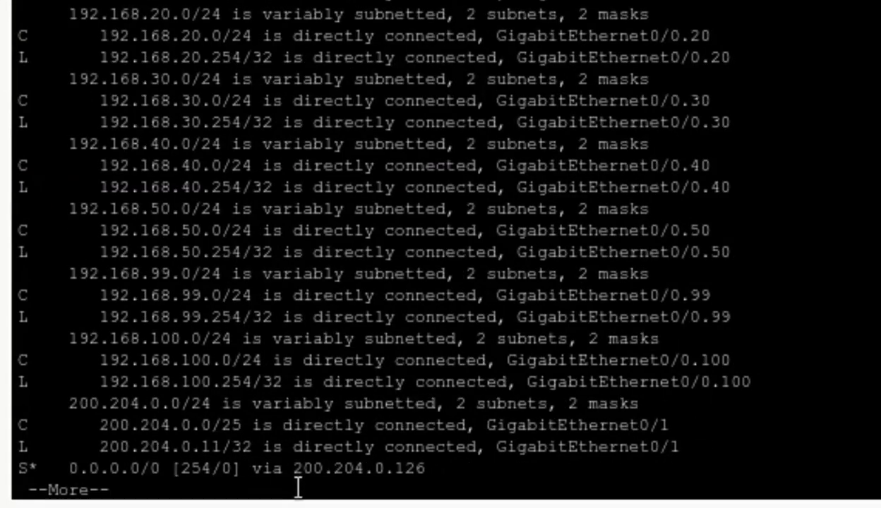
pyautogui.moveTo(440, 478); pyautogui.dragTo(18, 469)
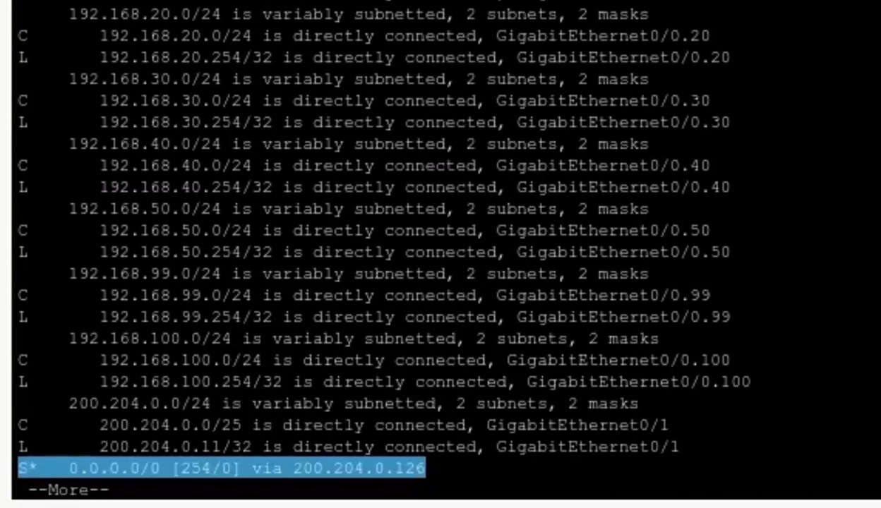
pyautogui.click(177, 493)
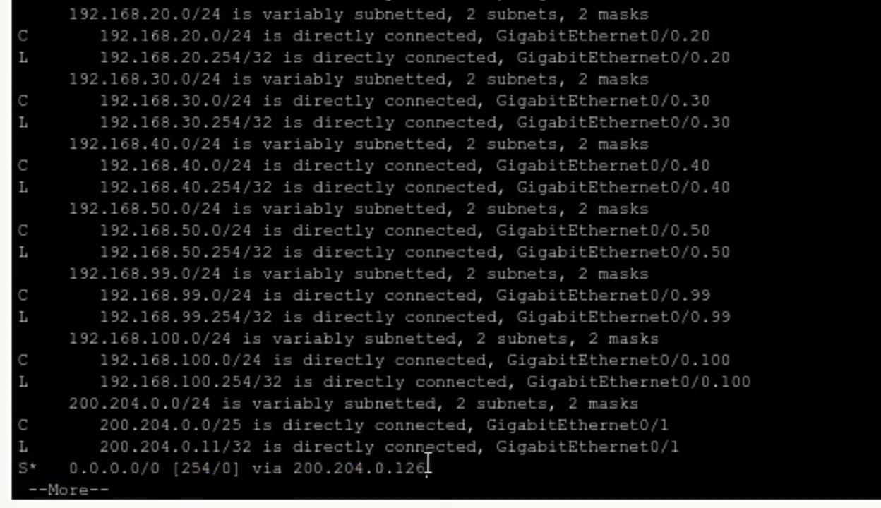
pyautogui.moveTo(426, 467); pyautogui.dragTo(7, 468)
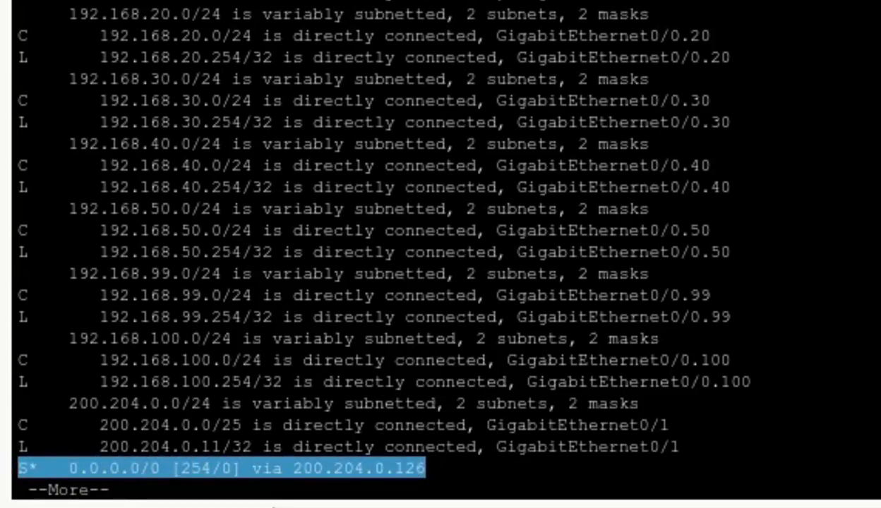
pyautogui.click(320, 493)
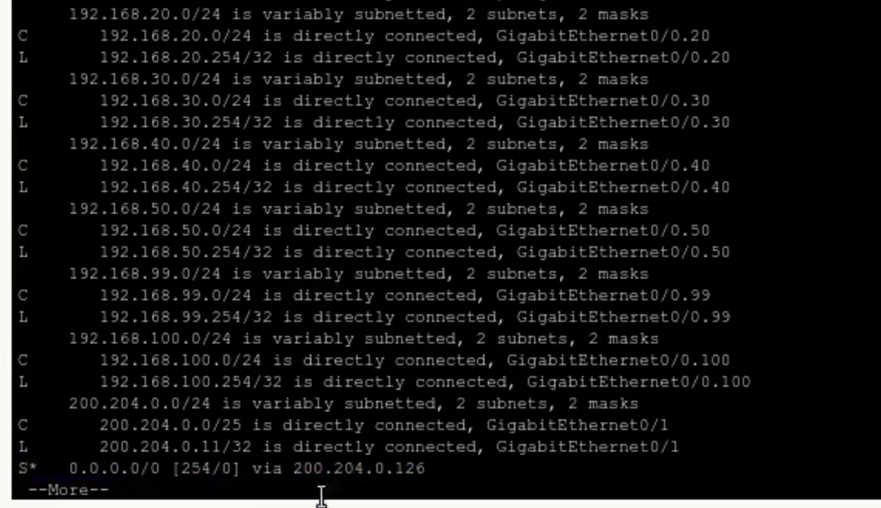
pyautogui.press('space')
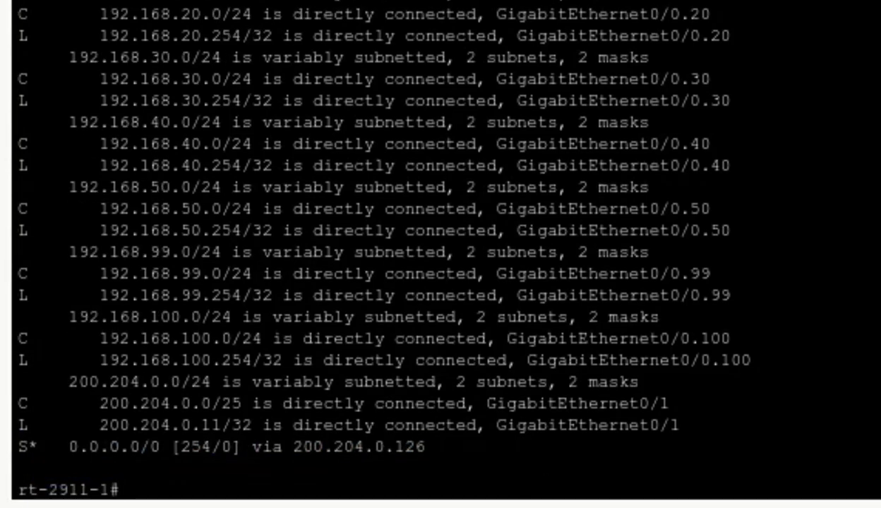
pyautogui.write('ping 8.8.8.')
# Ping 8.8.8.8 from rt-2911-1 and mark the 80 percent success result
pyautogui.write('8')
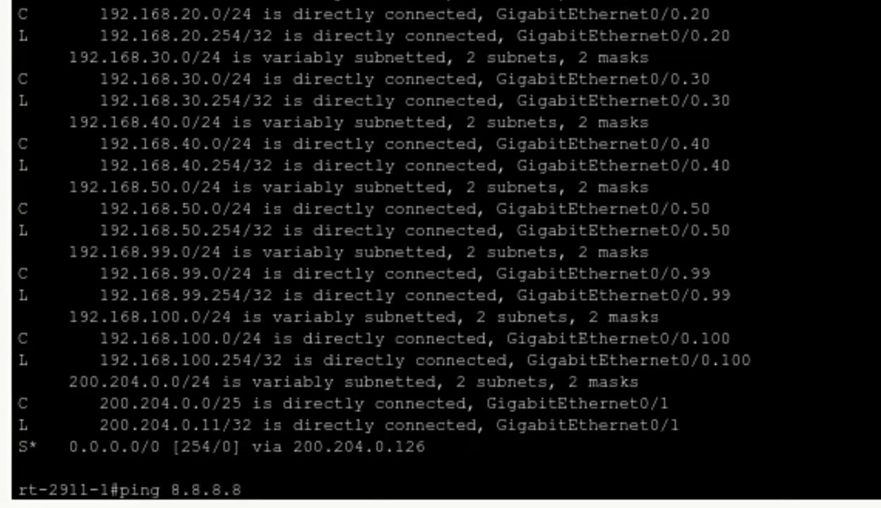
pyautogui.press('Return')
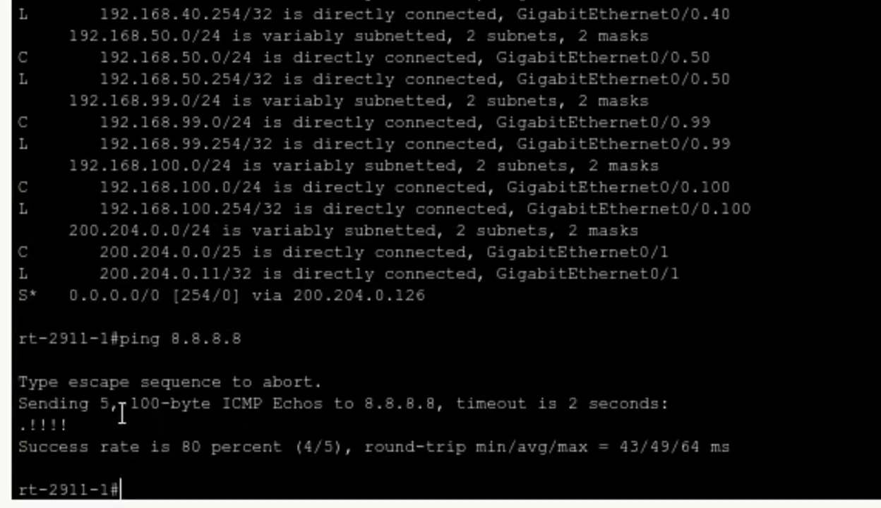
pyautogui.moveTo(92, 422); pyautogui.dragTo(20, 426)
pyautogui.click(164, 484)
pyautogui.press('Return')
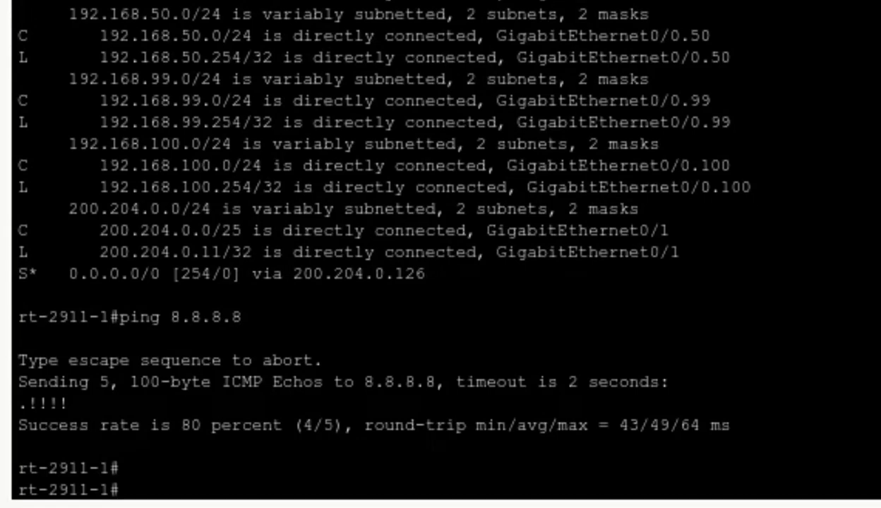
# Traceroute 8.8.8.8 from rt-2911-1, reaching it in two hops via 200.204.0.126
pyautogui.write('trace')
pyautogui.press('Tab')
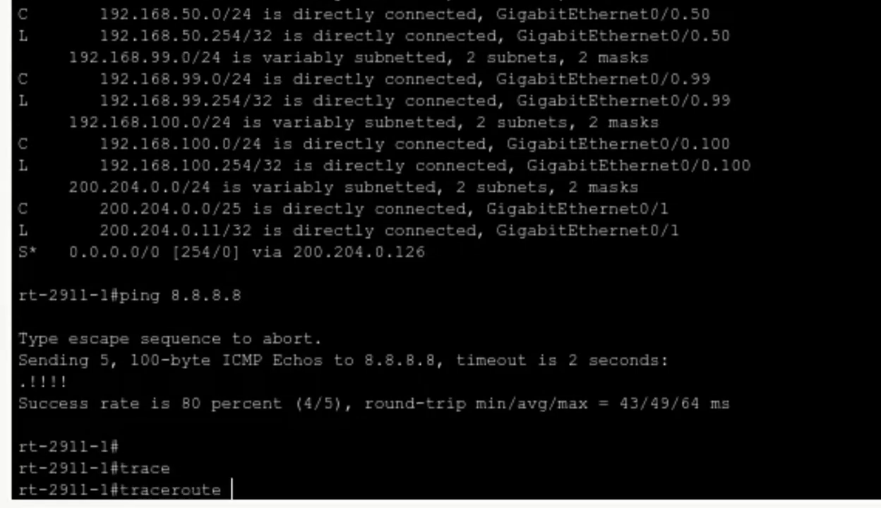
pyautogui.write('8.8.8.8')
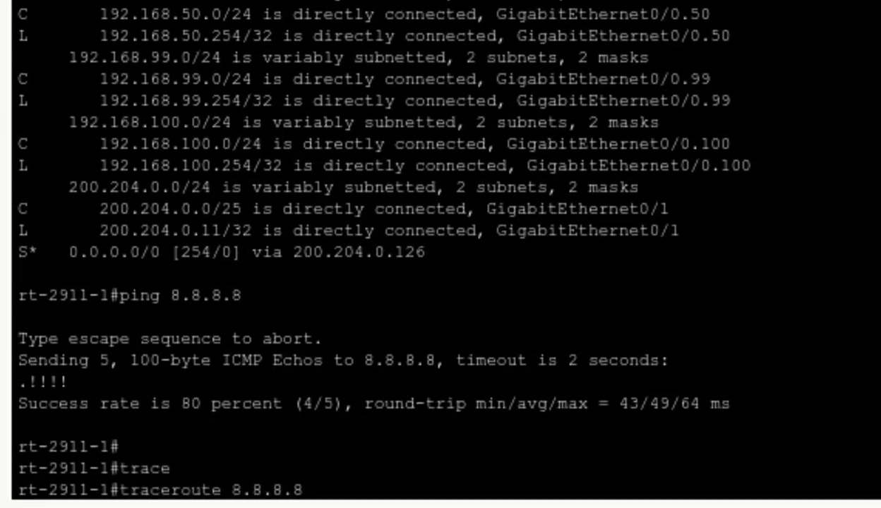
pyautogui.press('Return')
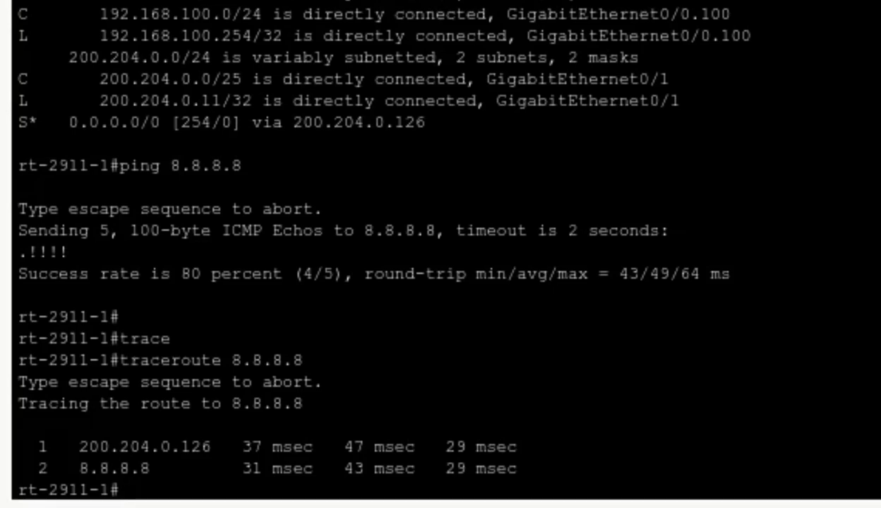
pyautogui.press('Return')
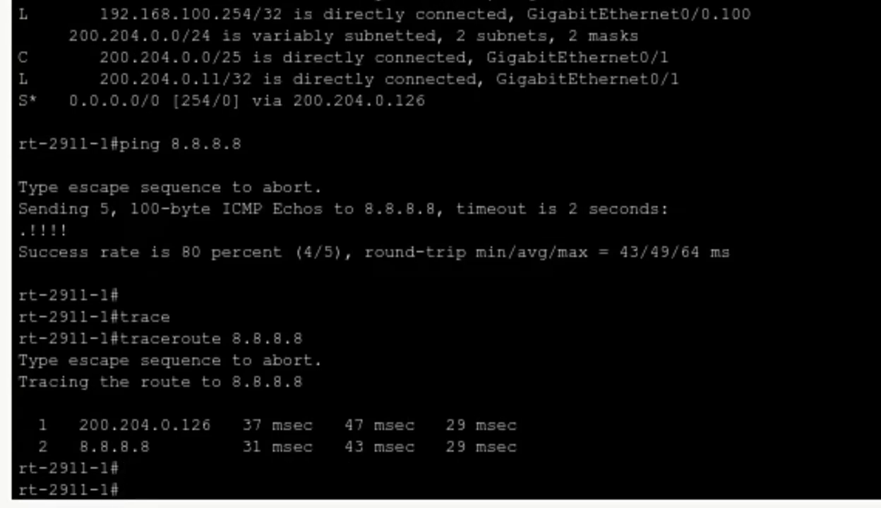
pyautogui.write('exit')
# Leave the router console and ping 8.8.8.8 from desktop-09's Command Prompt, getting 3 of 4 replies
pyautogui.press('Return')
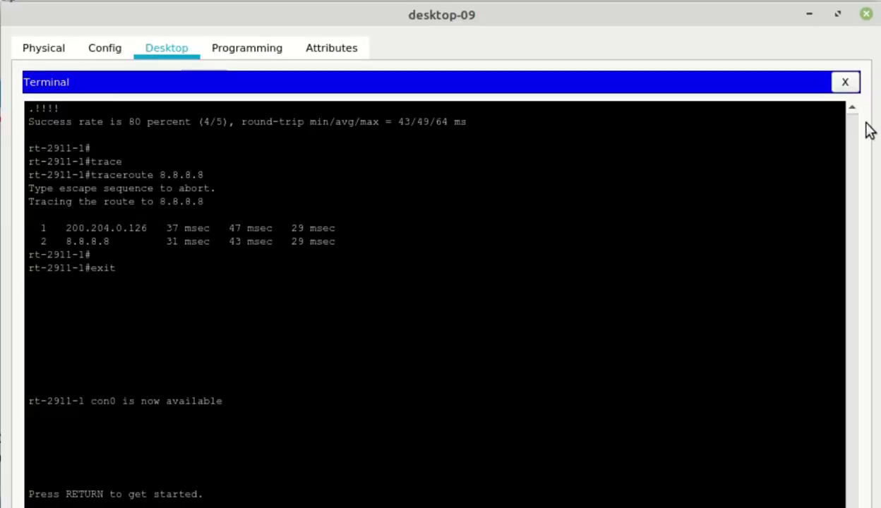
pyautogui.click(844, 83)
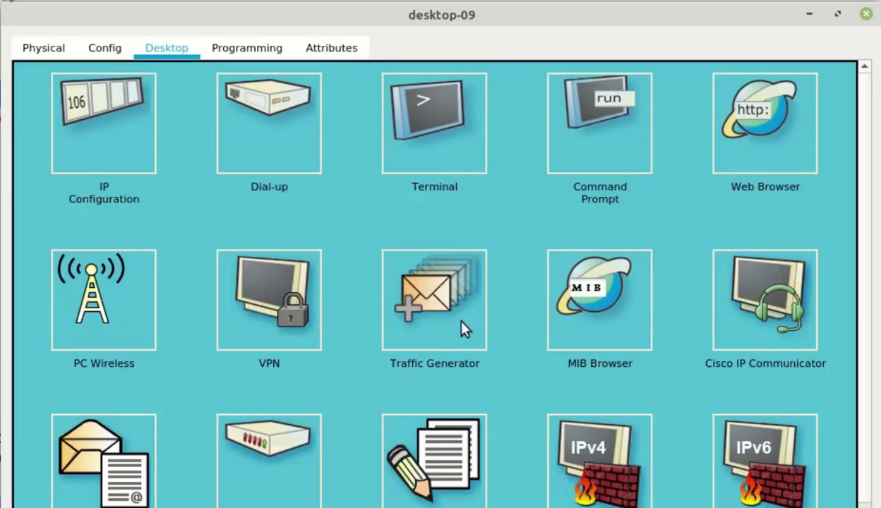
pyautogui.click(599, 121)
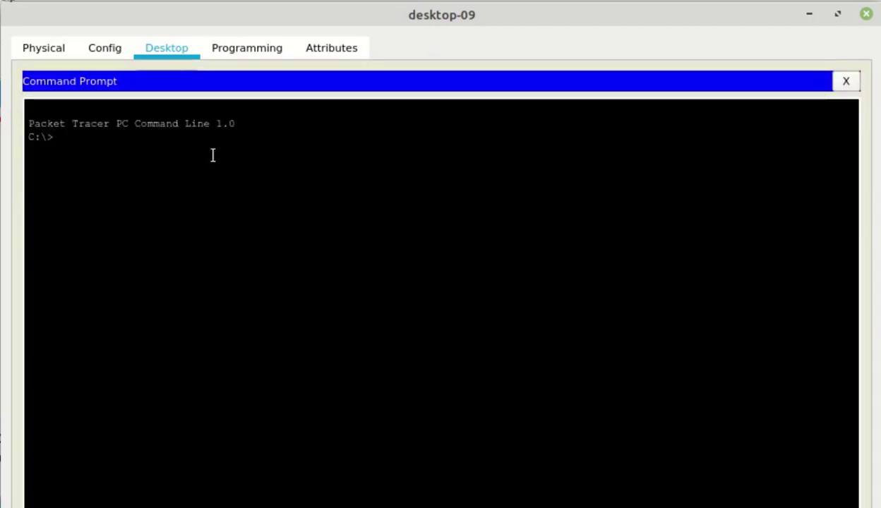
pyautogui.write('ping 8.8.8.8')
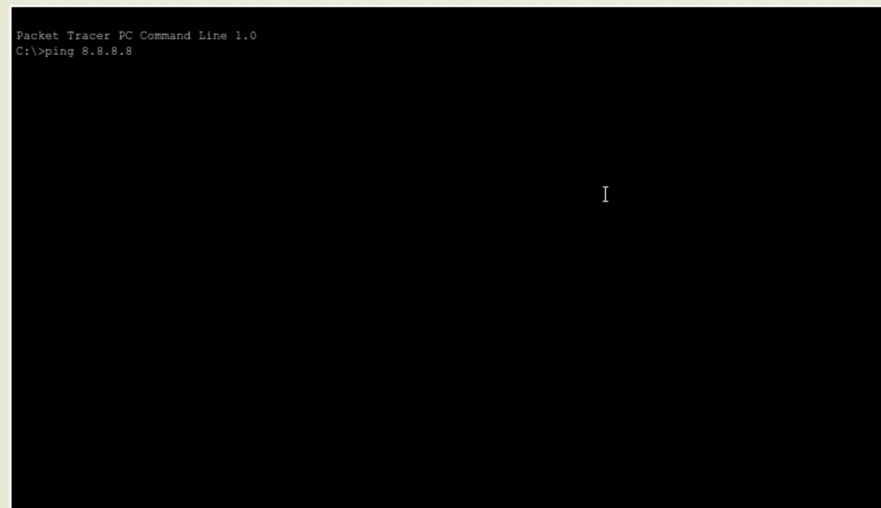
pyautogui.press('Return')
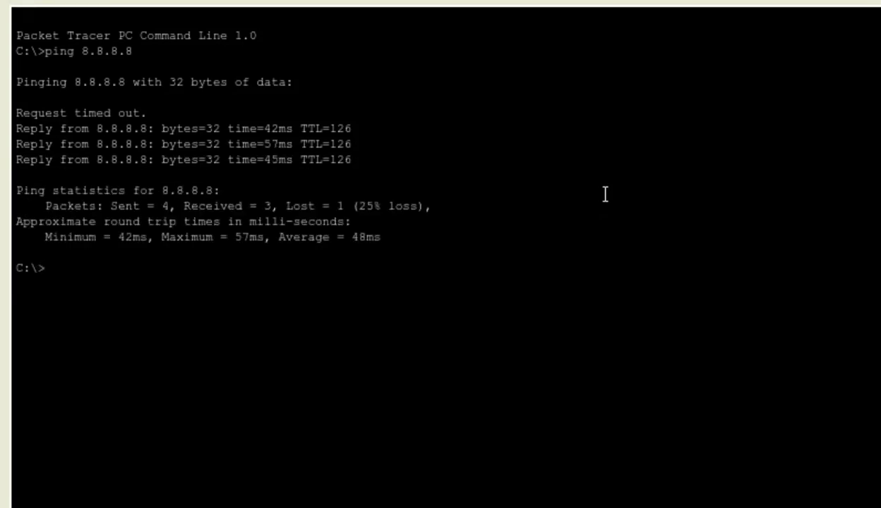
pyautogui.press('Return')
# Tracert 8.8.8.8 from desktop-09 and mark the second hop through 200.204.0.126
pyautogui.write('tracert ')
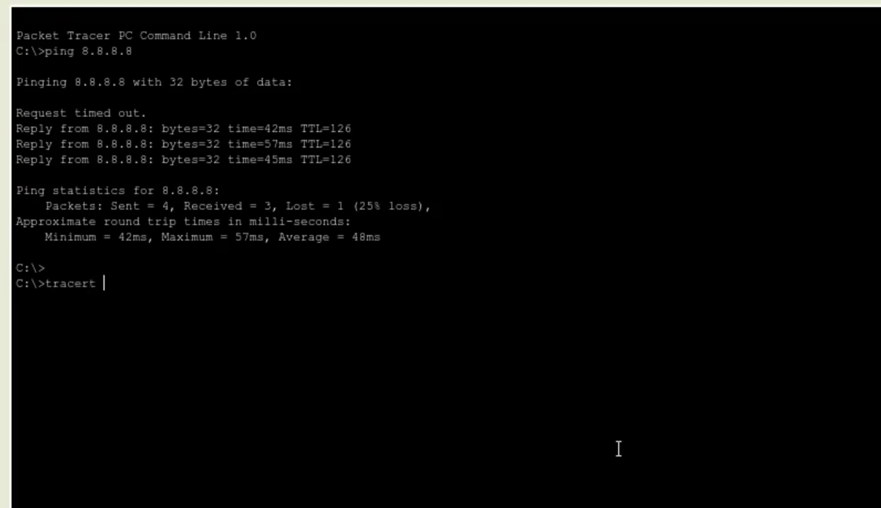
pyautogui.write('8.8.8.8')
pyautogui.press('Return')
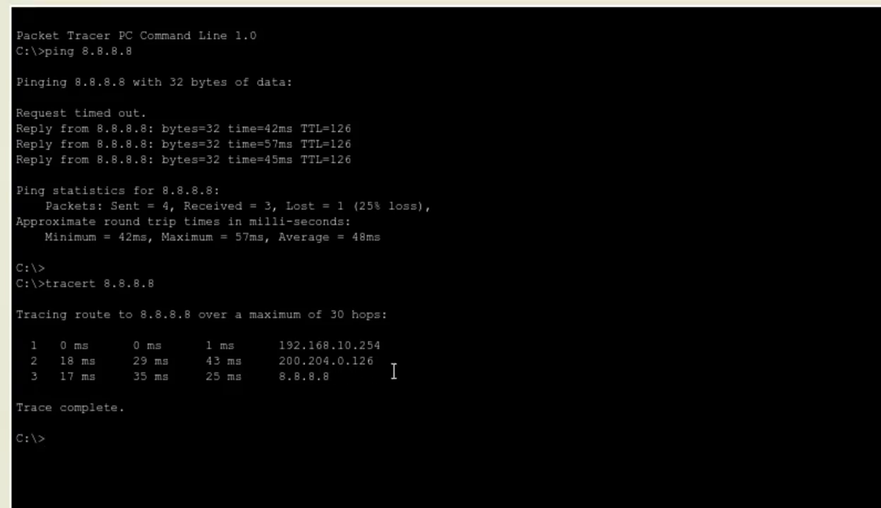
pyautogui.moveTo(393, 372); pyautogui.dragTo(20, 374)
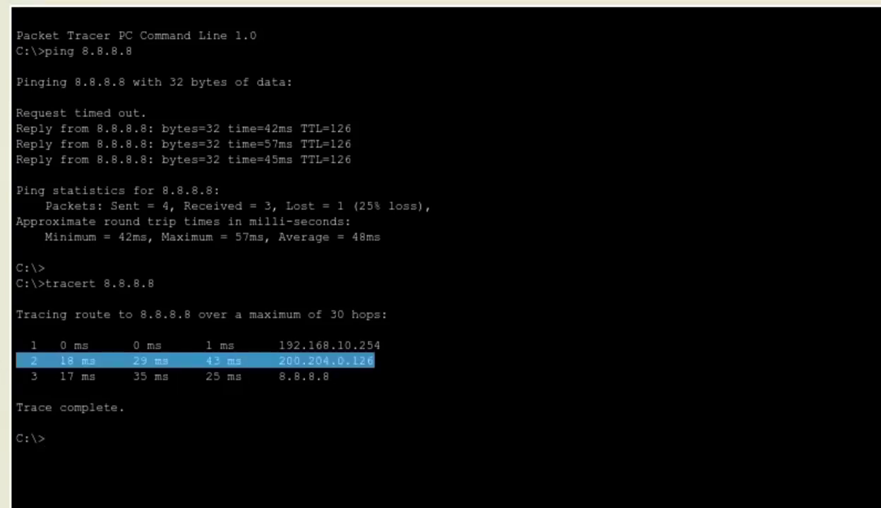
pyautogui.click(180, 476)
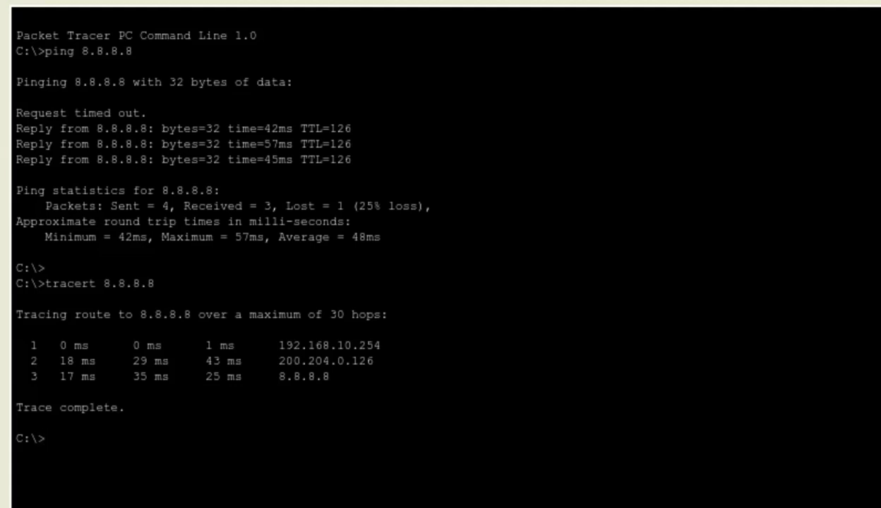
# Load the Google page at 8.8.8.8 in desktop-09's web browser, then close desktop-09
pyautogui.write('exit')
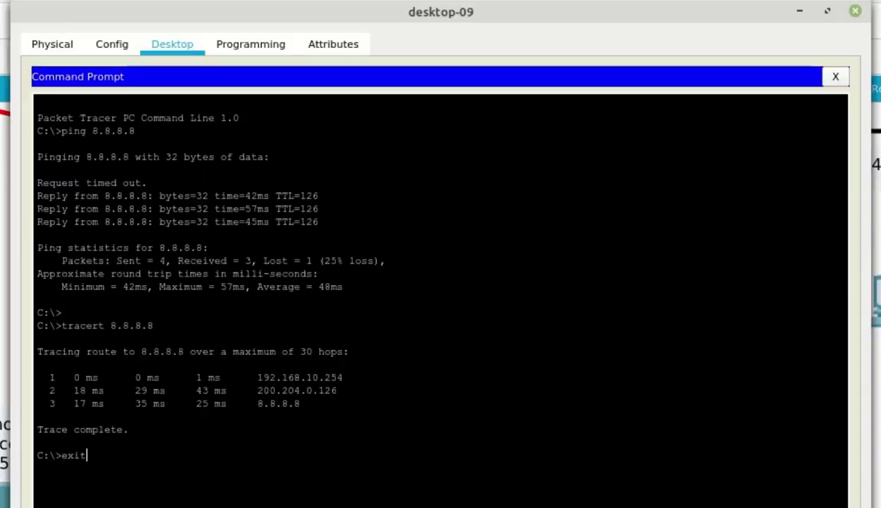
pyautogui.press('Return')
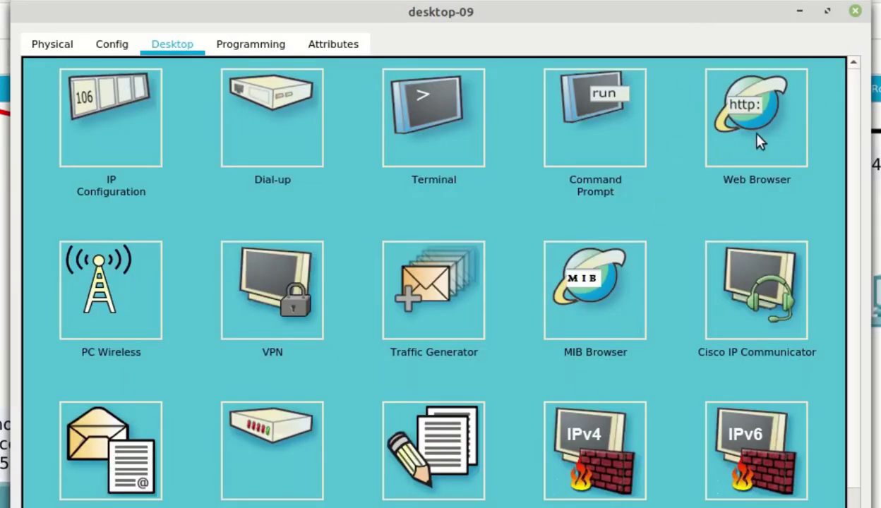
pyautogui.click(757, 143)
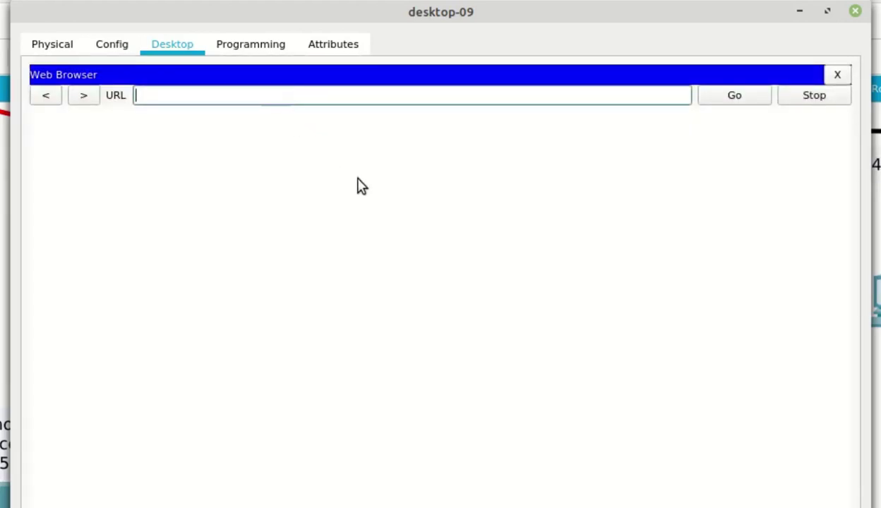
pyautogui.write('8.8.8.8')
pyautogui.press('Return')
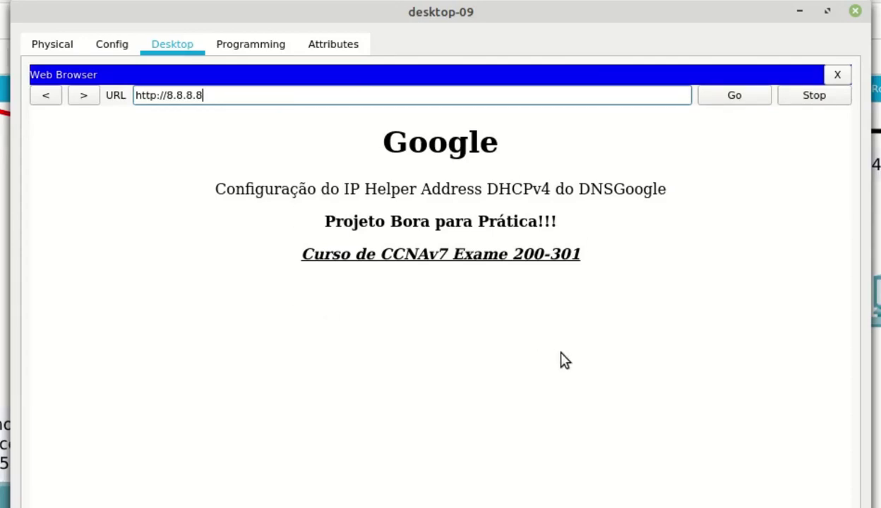
pyautogui.click(836, 75)
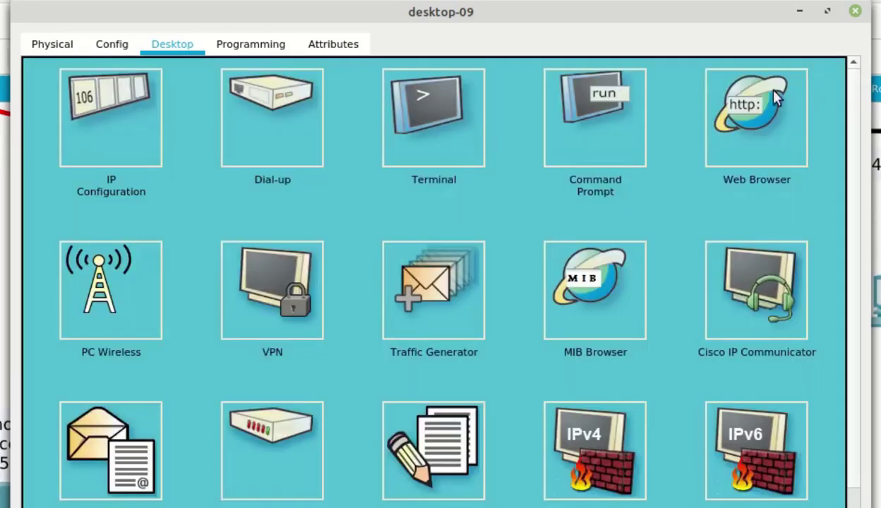
pyautogui.click(855, 10)
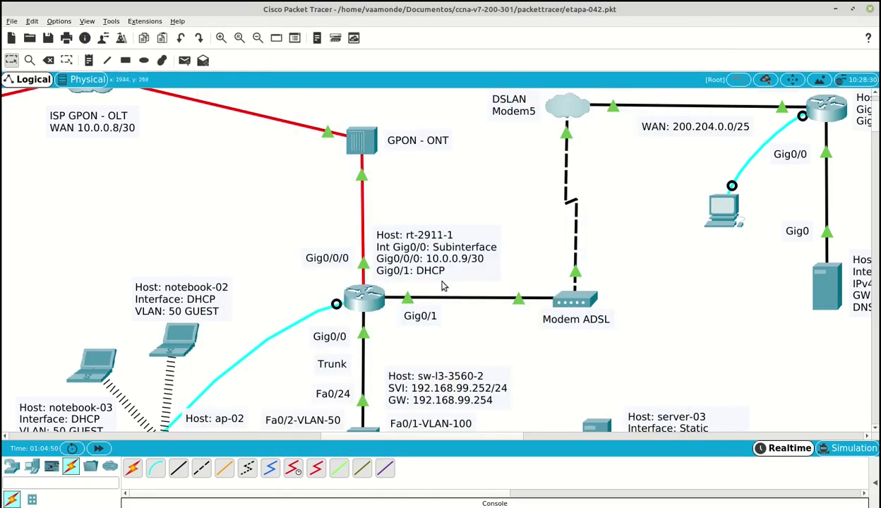
# Zoom out on the Logical workspace to see the whole etapa-042 topology
pyautogui.click(258, 37)
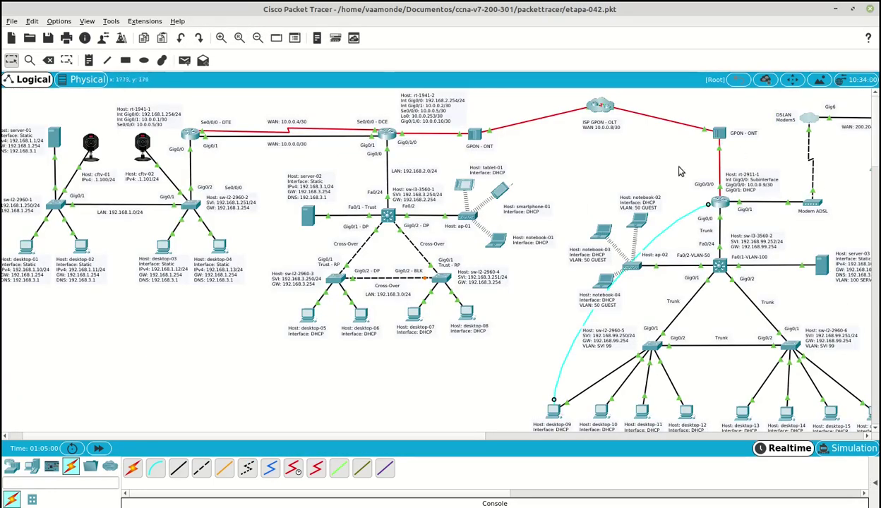